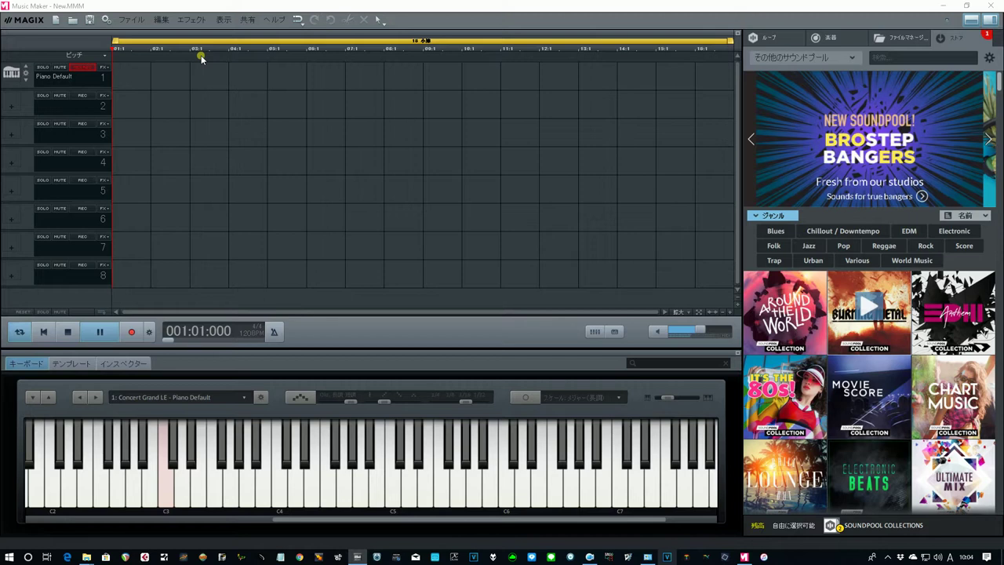
- Open Song Maker, choose the "Chart Hits - Uptown!" soundpool and include percussion and vocals among the instruments
left_click(192, 19)
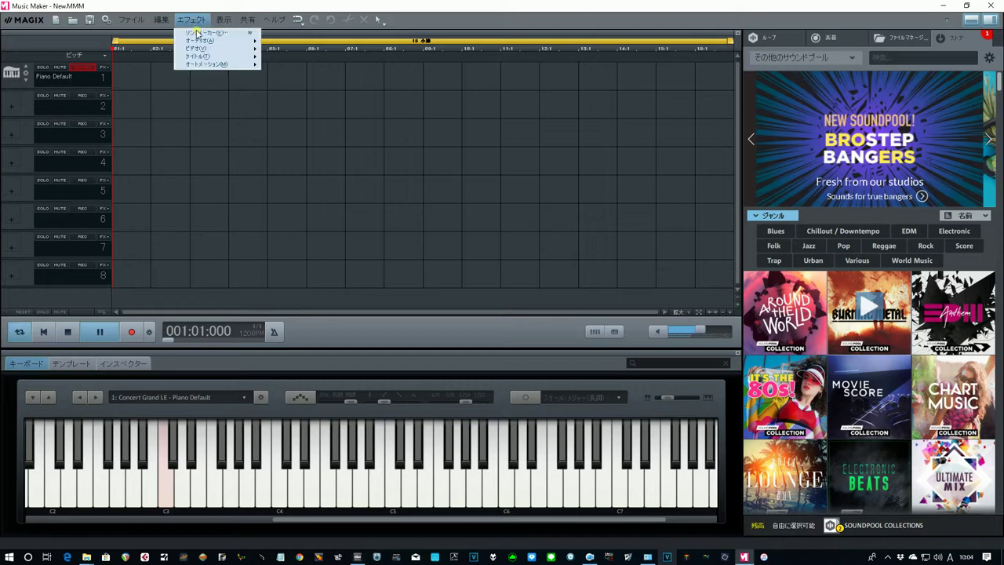
left_click(206, 33)
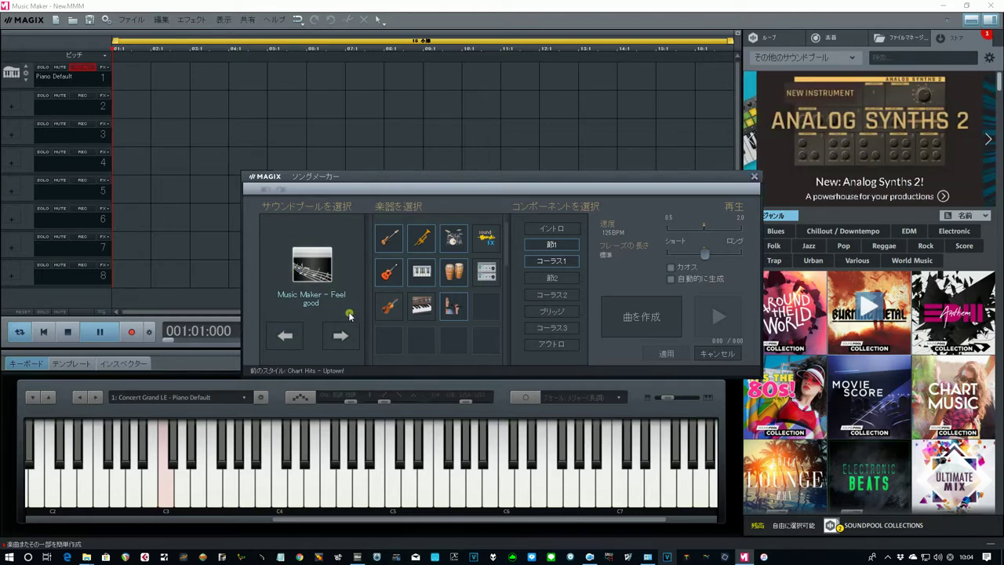
left_click(286, 336)
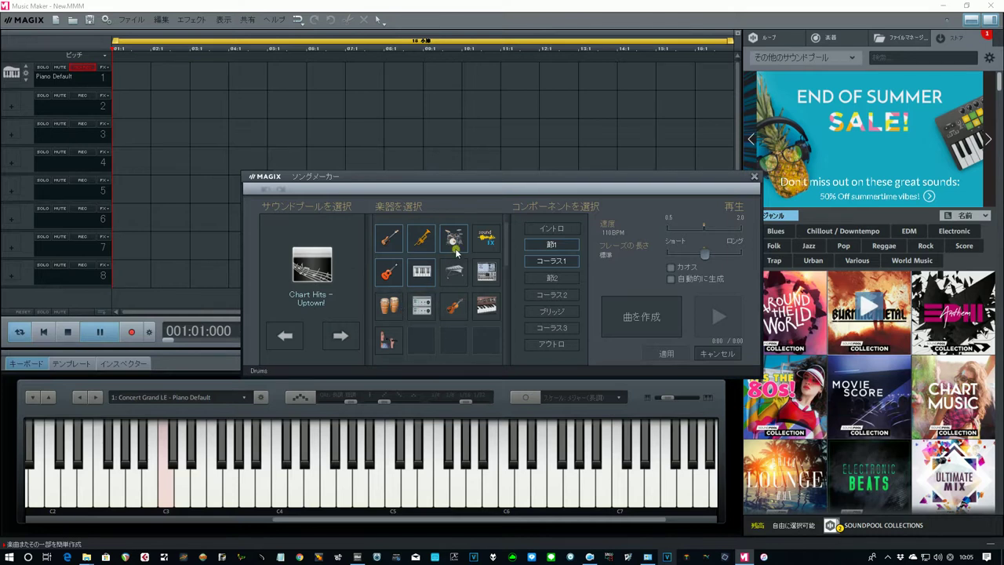
left_click(457, 325)
left_click(285, 334)
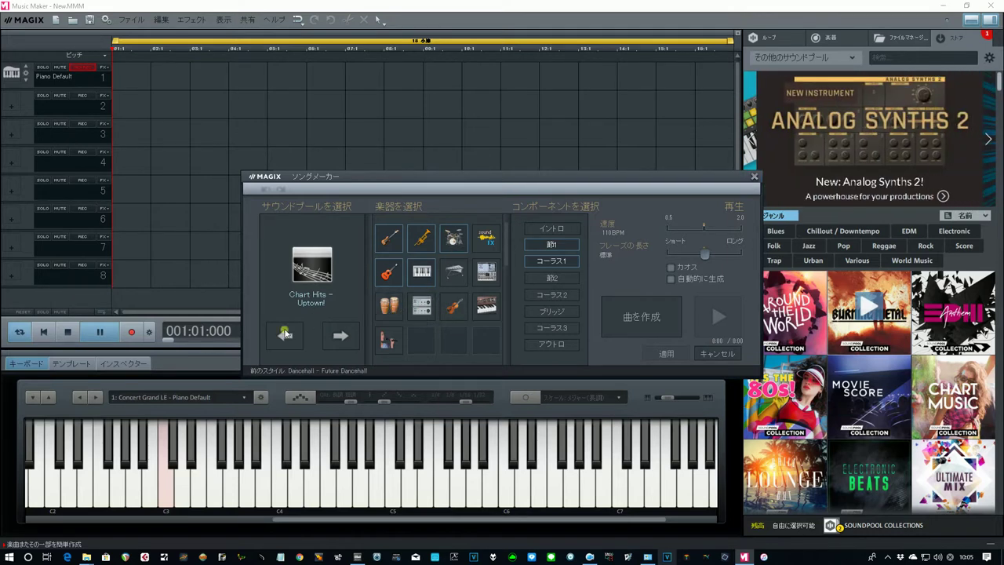
left_click(399, 314)
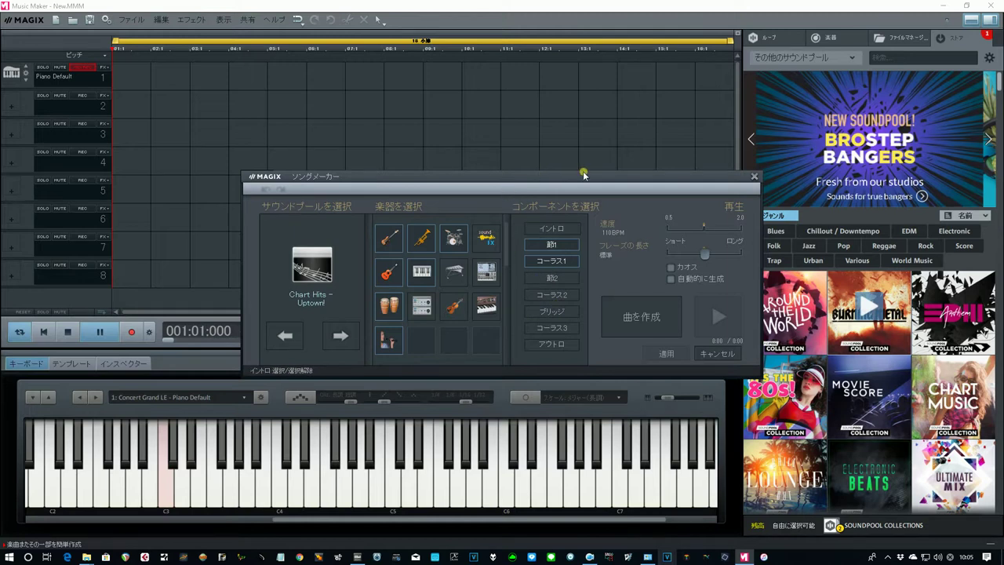
- Add イントロ, 節2, コーラス2 and アウトロ to the song components and generate the song
left_click(549, 228)
left_click(552, 245)
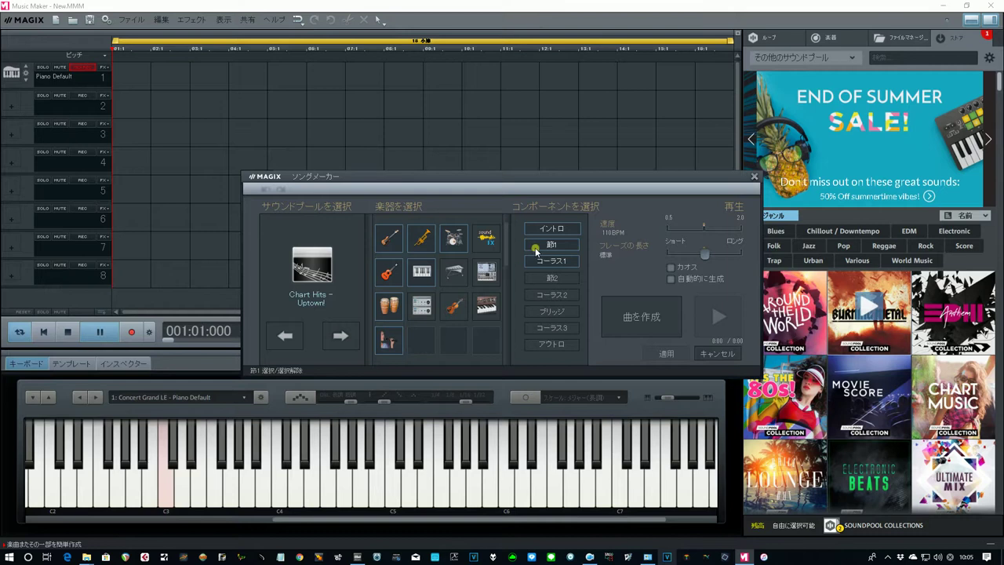
left_click(575, 276)
left_click(563, 298)
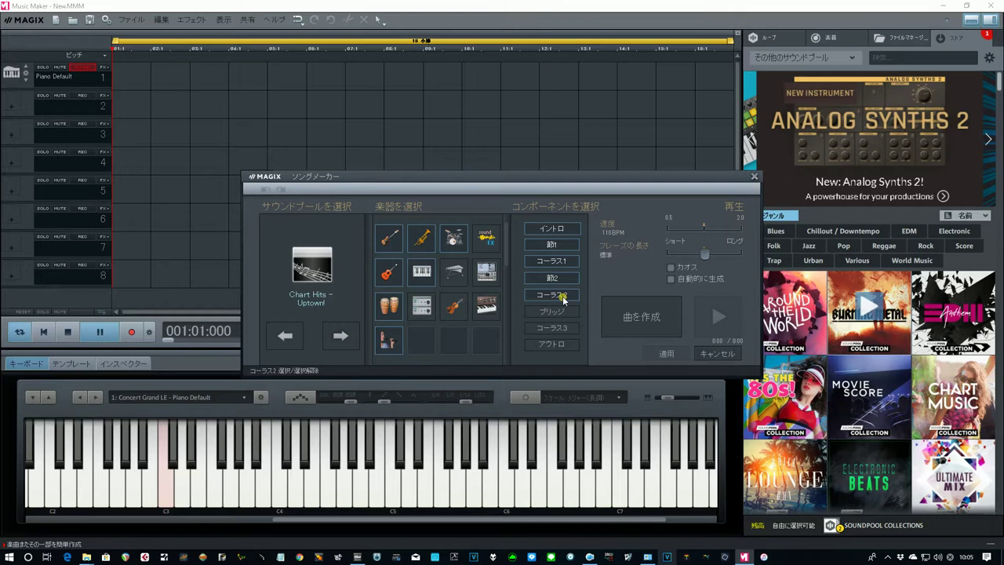
left_click(564, 349)
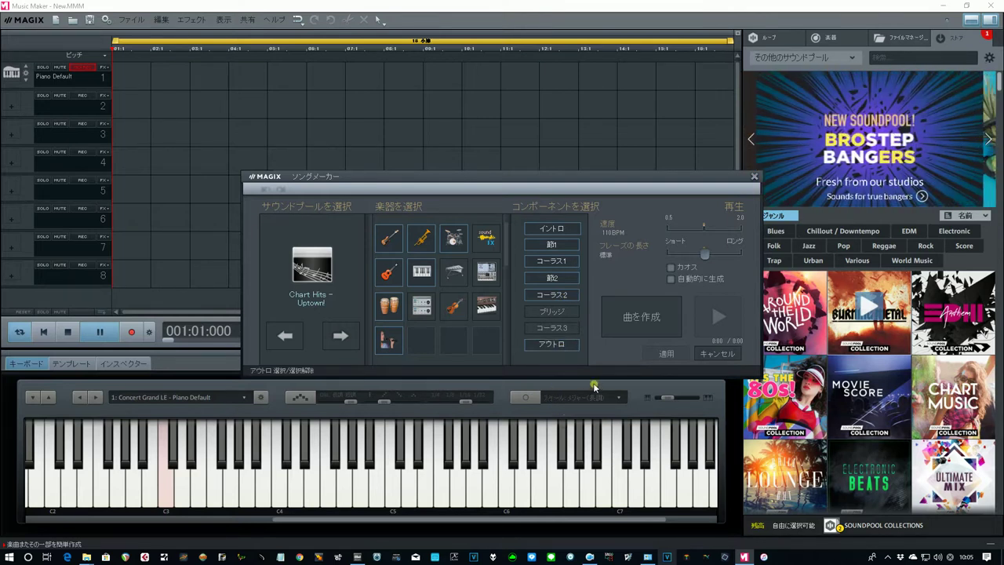
left_click(637, 318)
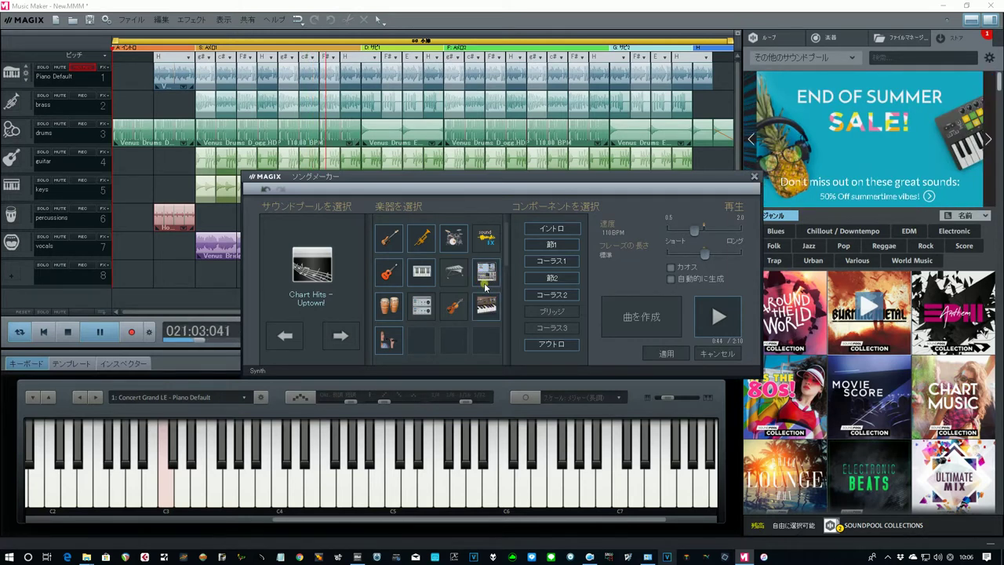
- Regenerate the song with a synth part and apply it to the arrangement, ending with playback stopped
left_click(642, 317)
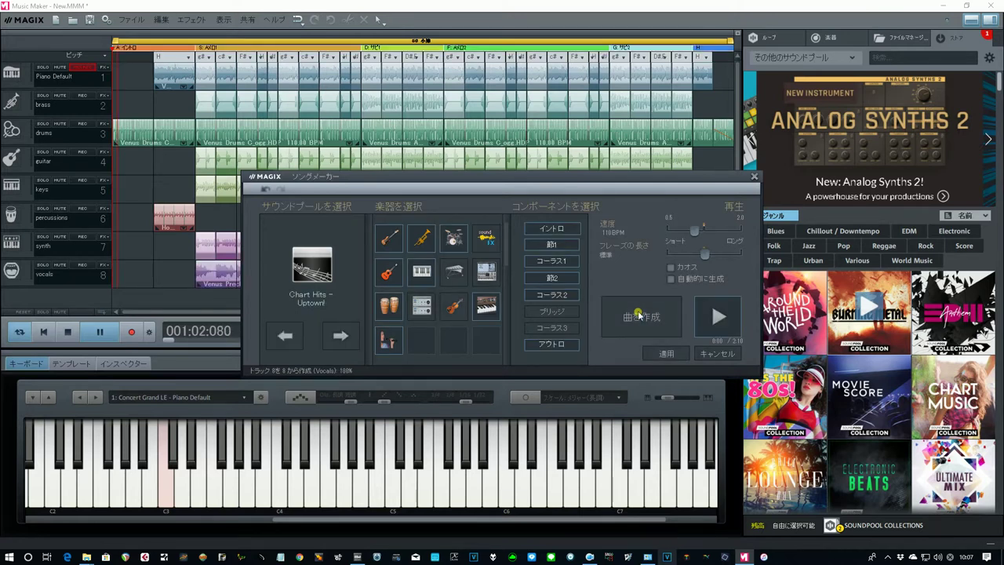
left_click(640, 315)
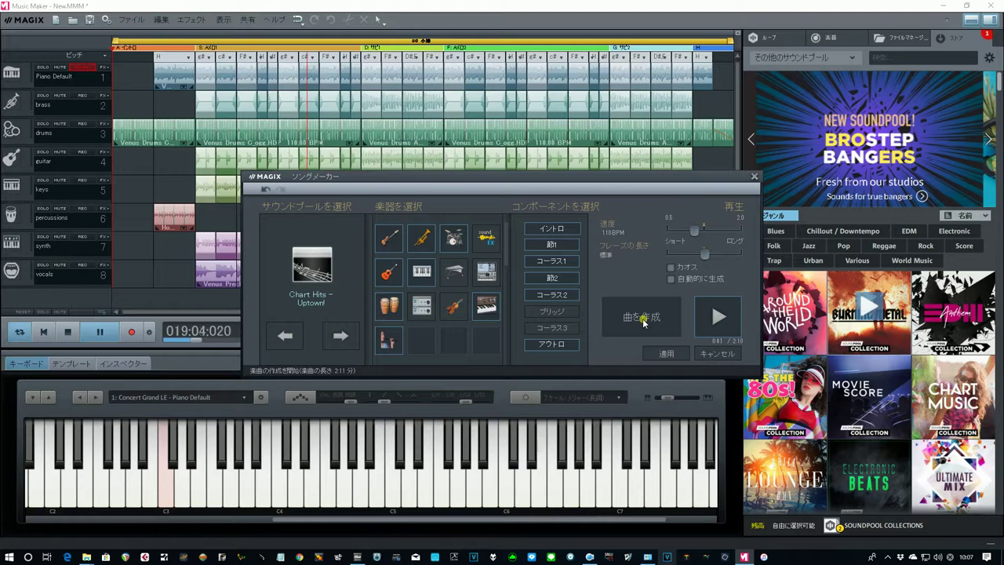
left_click(663, 354)
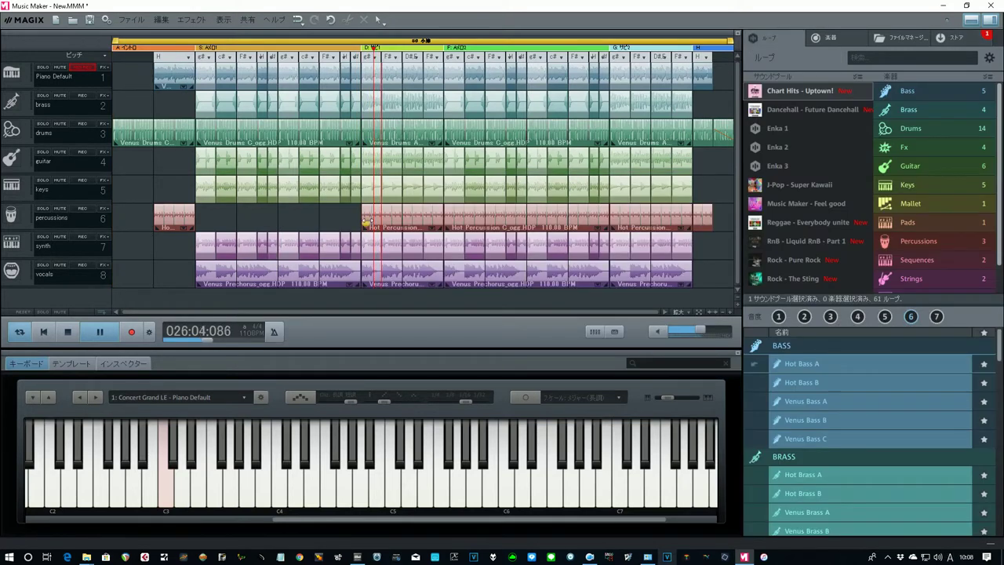
left_click(68, 335)
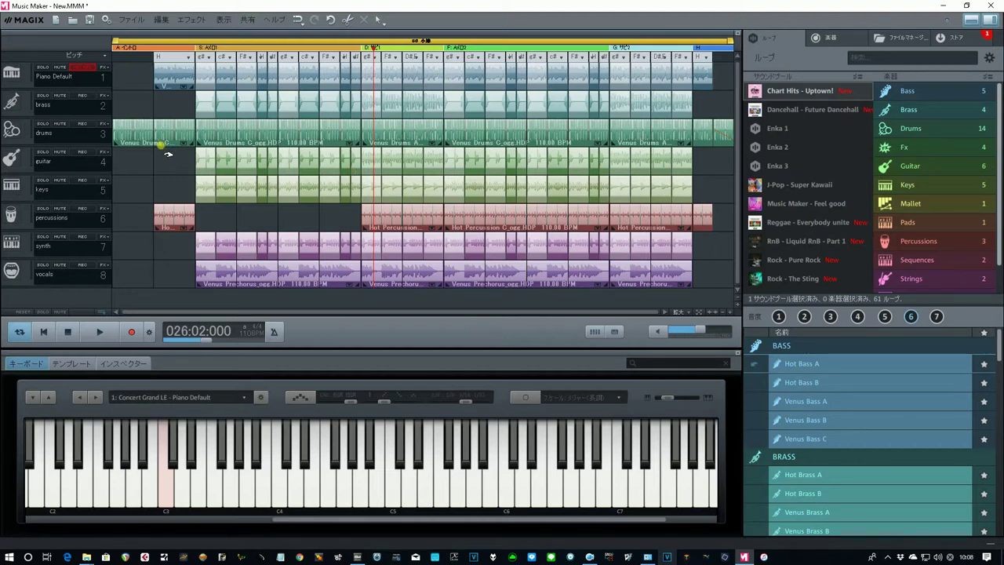
- Show the mixer and switch off record arming on the Piano Default track
key("m")
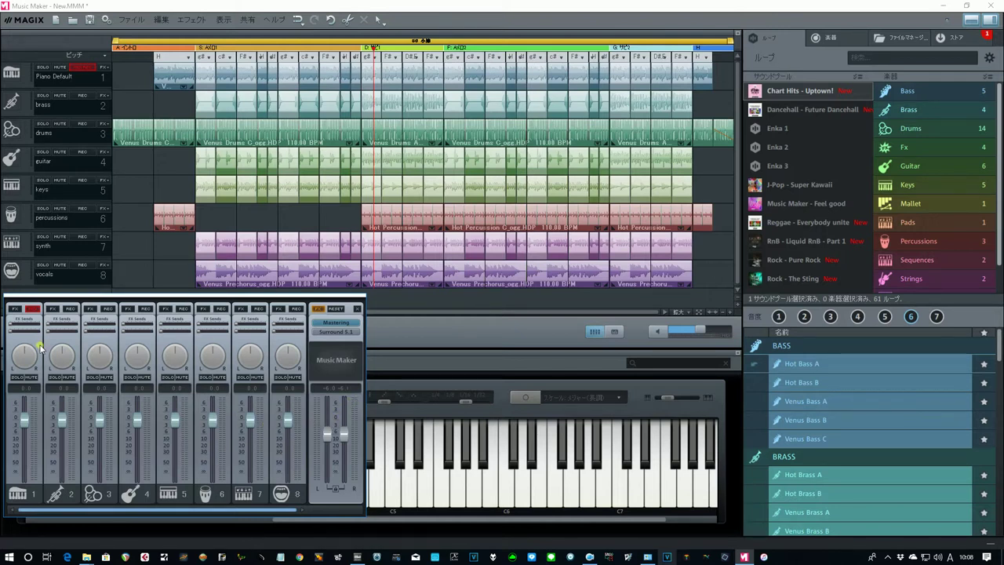
left_click(33, 308)
left_click(32, 309)
left_click(32, 309)
- Lower the brass, guitar, keys, percussions, synth and vocals volume faders to off and close the mixer
left_click_drag(62, 417, 64, 483)
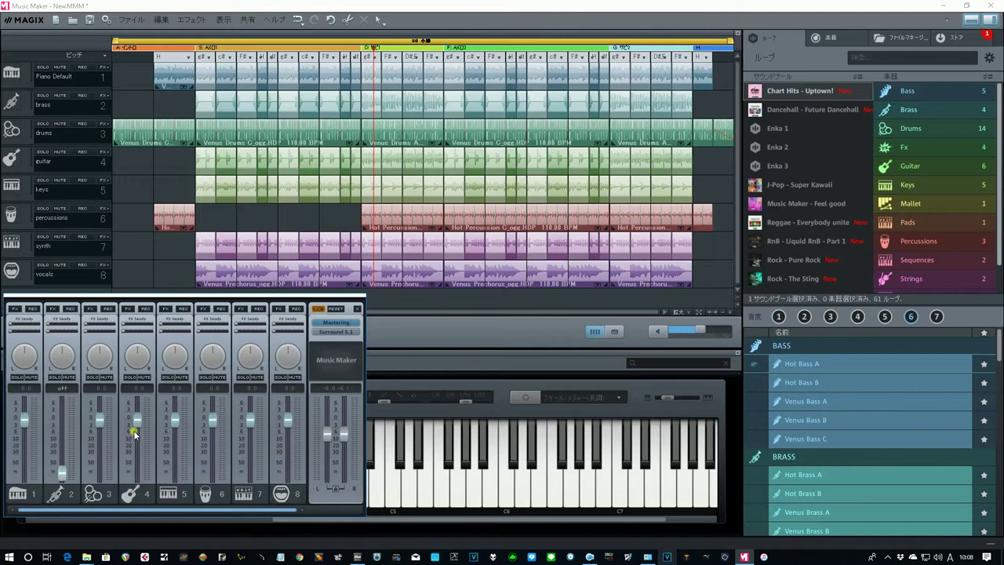
left_click_drag(137, 423, 144, 488)
left_click_drag(175, 421, 179, 480)
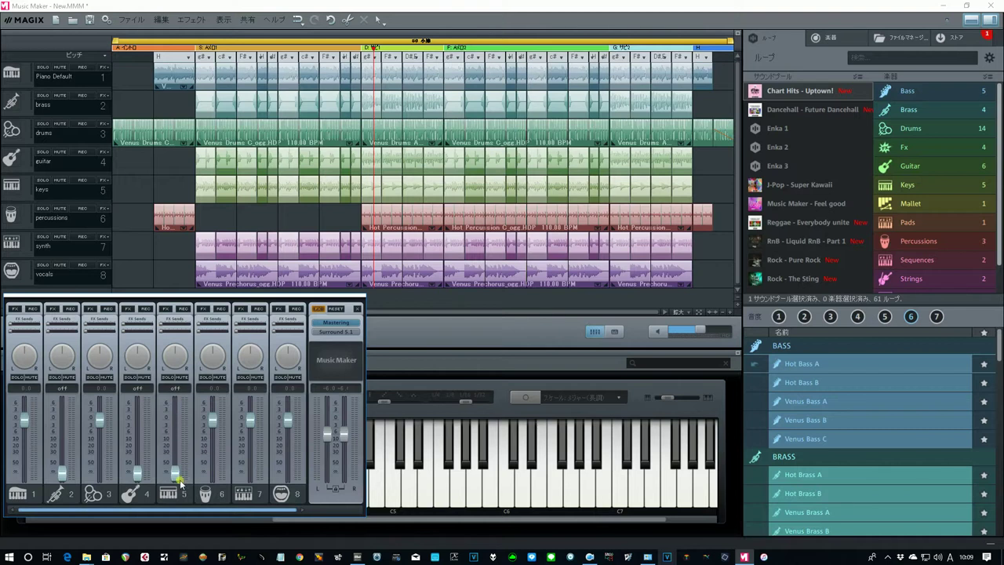
left_click_drag(219, 420, 218, 477)
left_click_drag(251, 421, 245, 484)
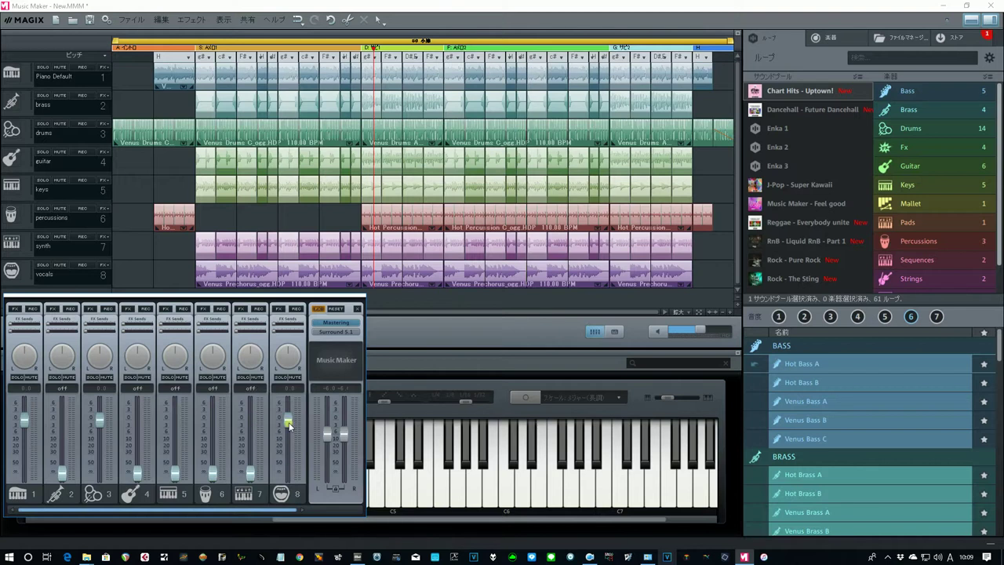
left_click_drag(289, 424, 291, 479)
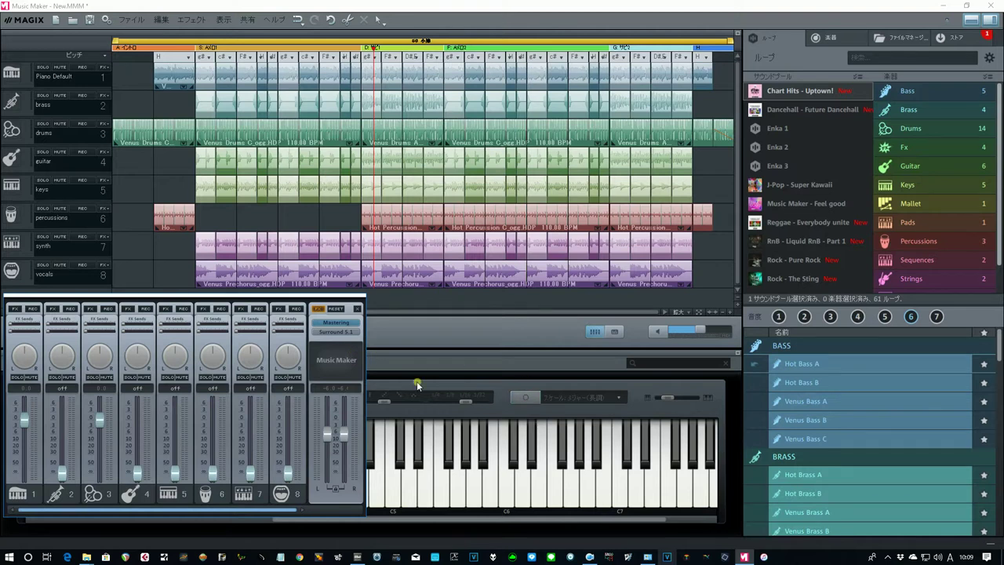
left_click(341, 284)
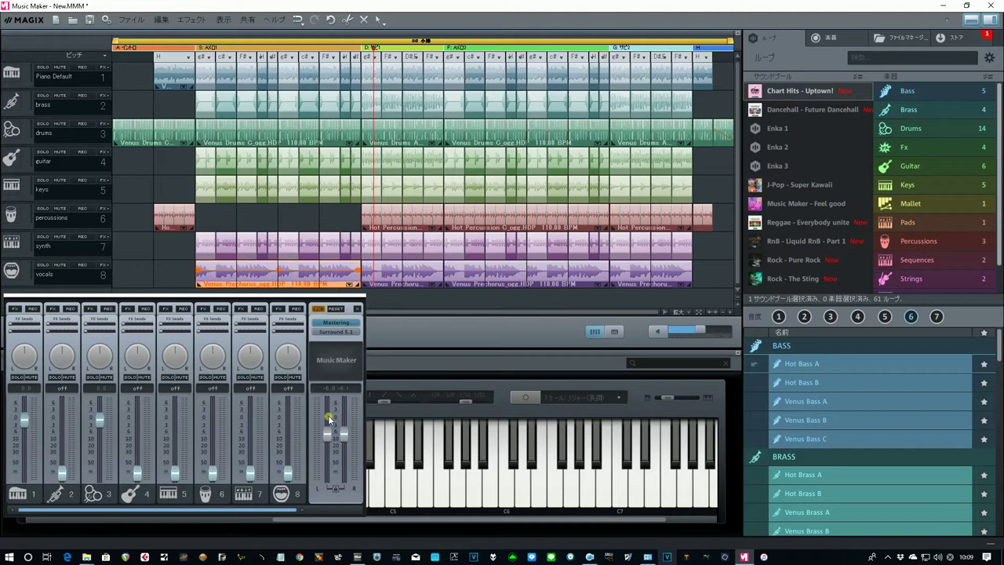
key("m")
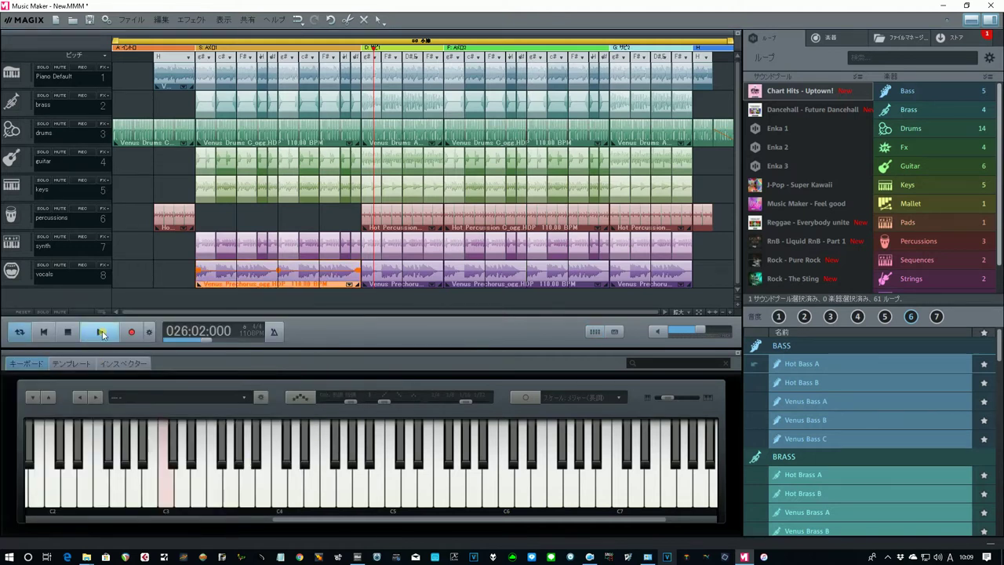
- Reopen the mixer during playback and set track 1's volume to -2.2 and the keys track's to 0.0
key("m")
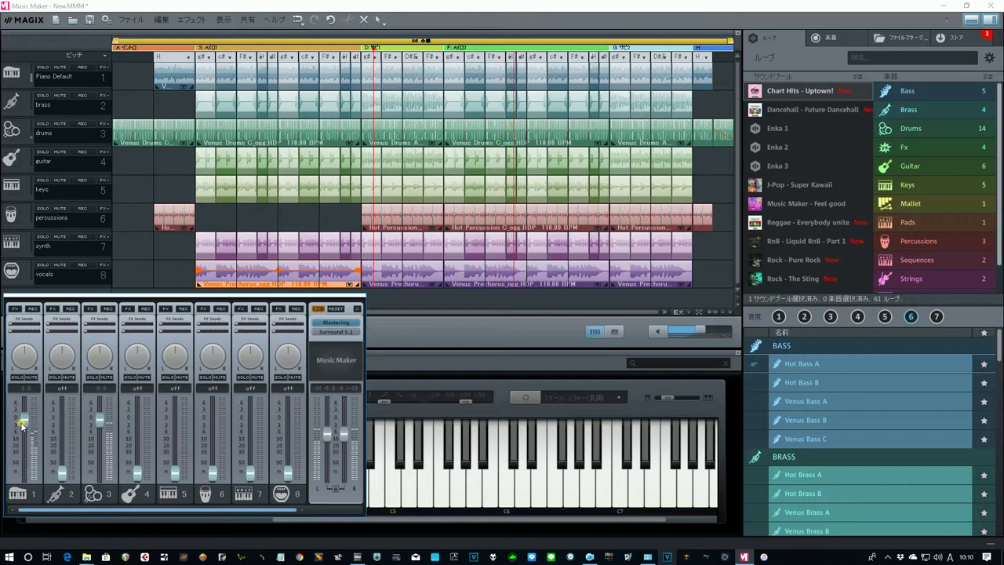
left_click_drag(21, 424, 25, 429)
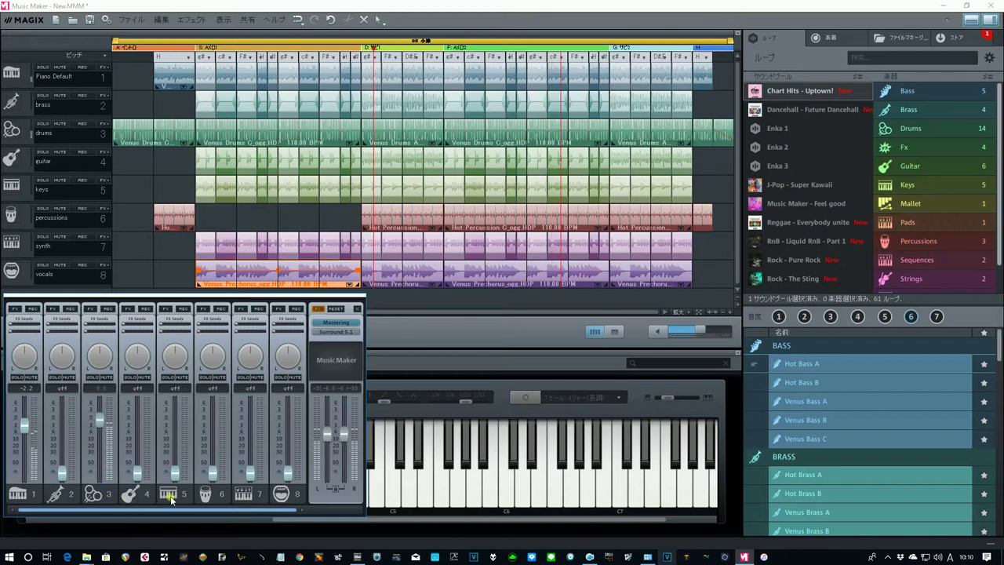
left_click_drag(176, 475, 180, 423)
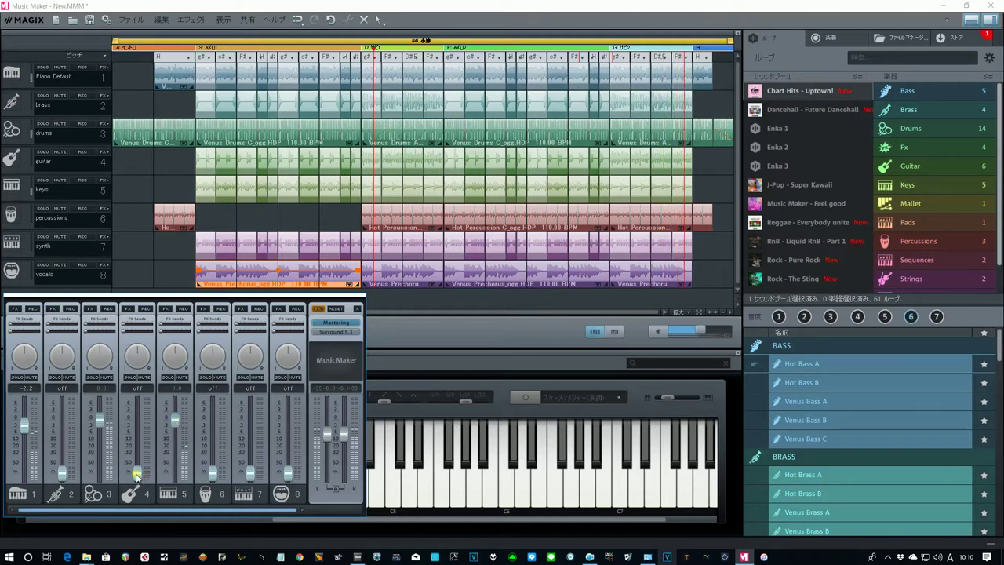
- Raise the guitar track's volume in the mixer to -2.0, keeping the keys track at 0.0
left_click_drag(135, 476, 147, 444)
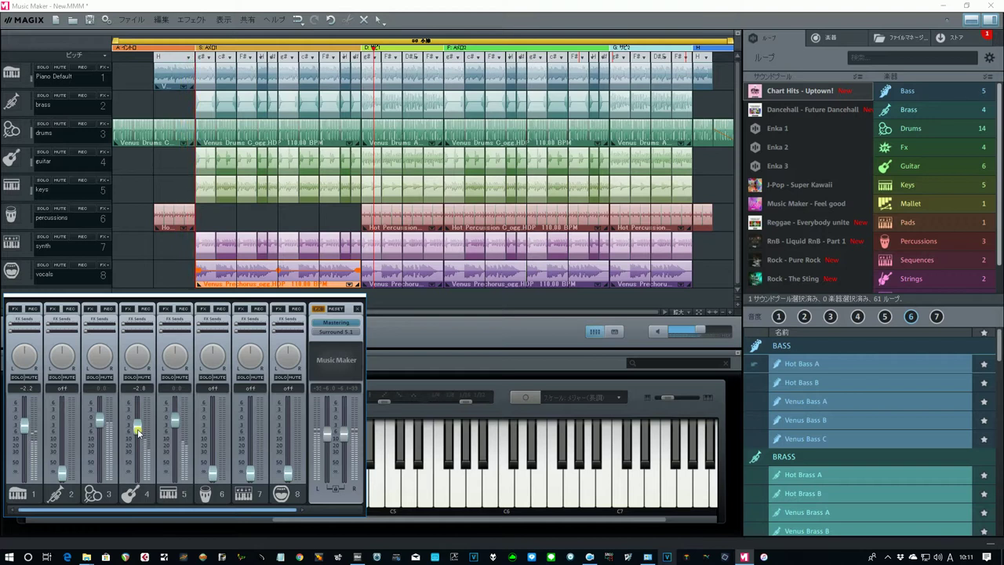
left_click_drag(137, 432, 140, 428)
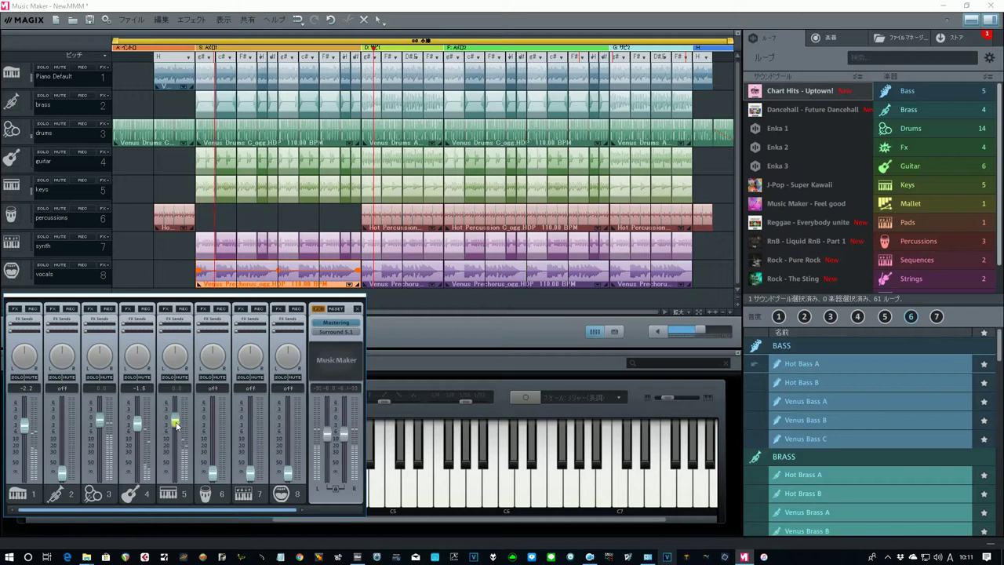
left_click_drag(177, 425, 176, 424)
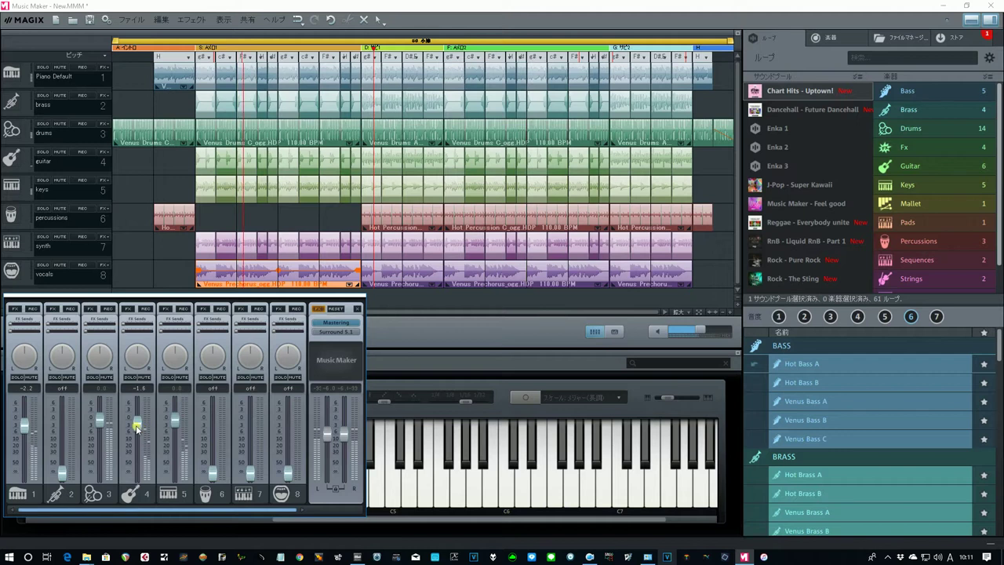
left_click_drag(137, 428, 137, 430)
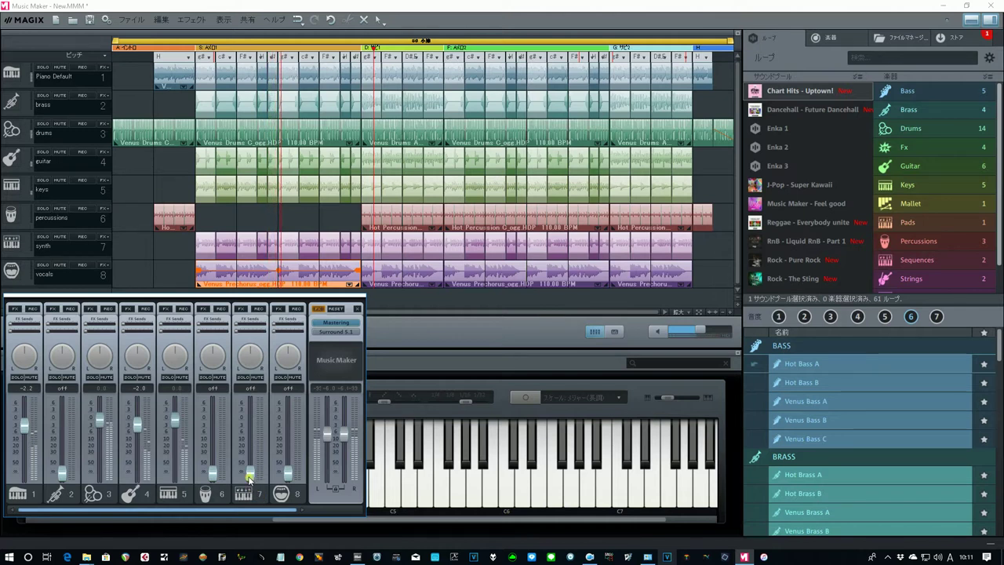
- Set the synth track's volume to -2.1 and the brass track's volume to -1.6
left_click_drag(249, 477, 252, 430)
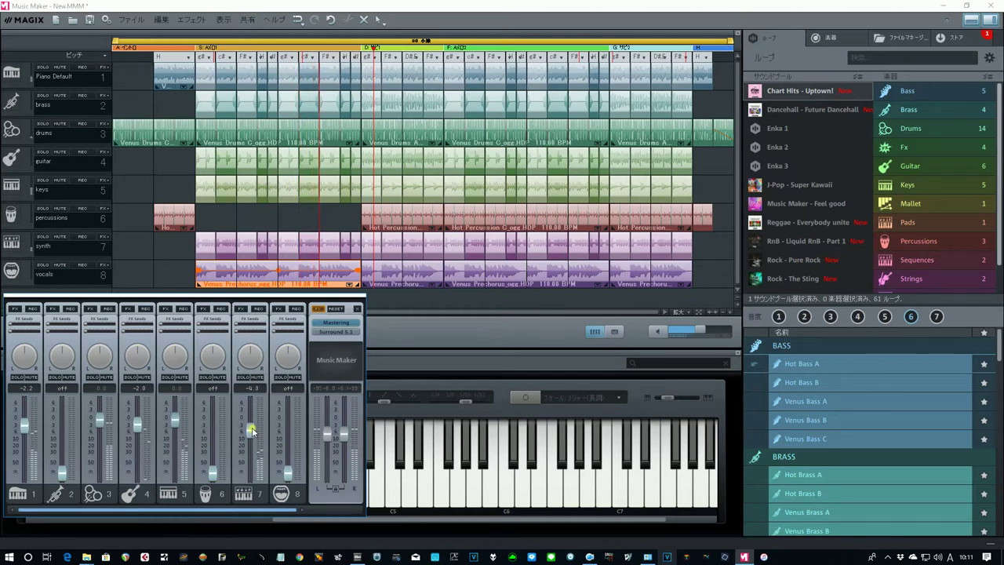
left_click_drag(252, 430, 252, 427)
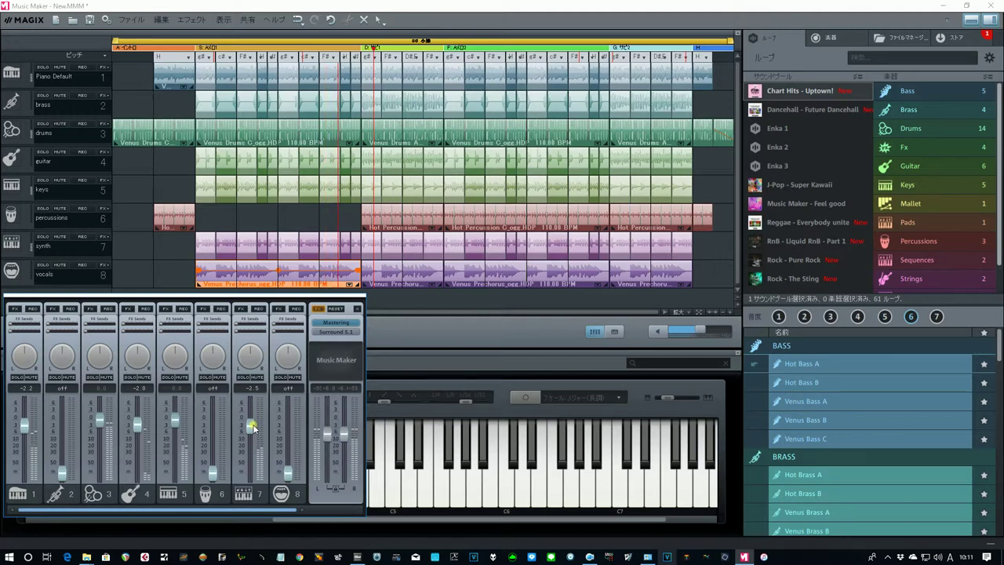
left_click_drag(253, 427, 252, 425)
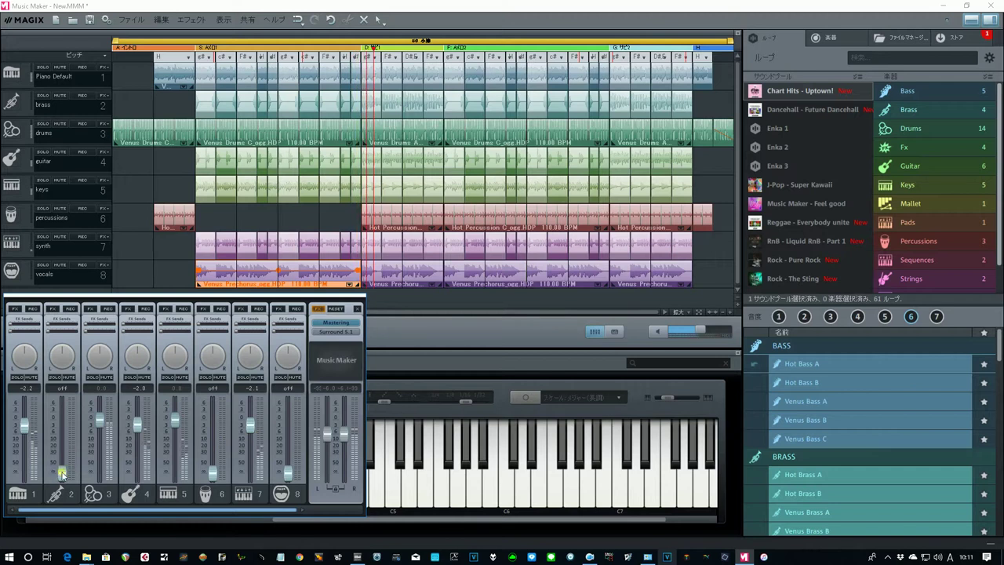
left_click_drag(58, 474, 77, 427)
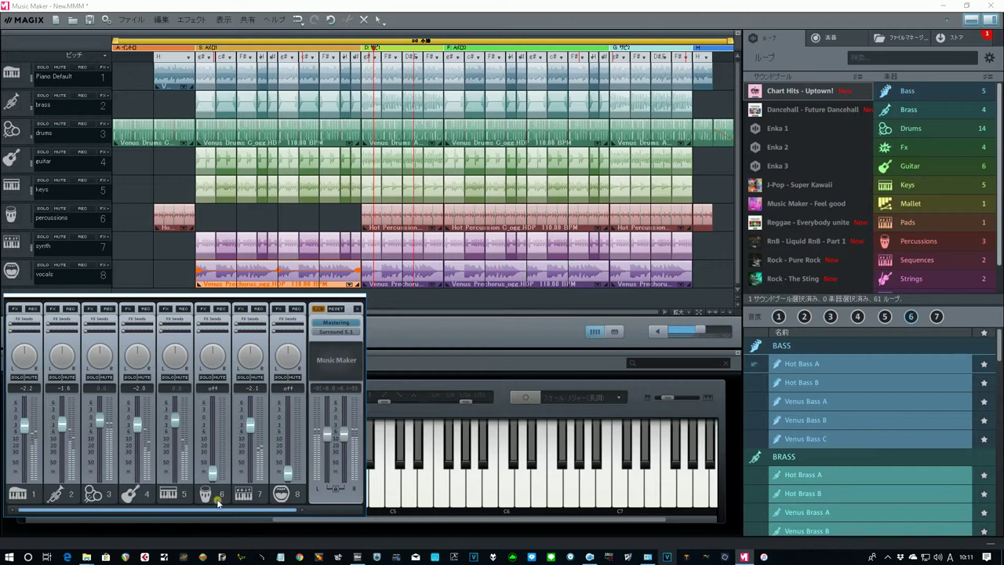
- Set the percussions track's volume to 3.2 and the vocals track's volume to 0.0
left_click_drag(213, 473, 220, 416)
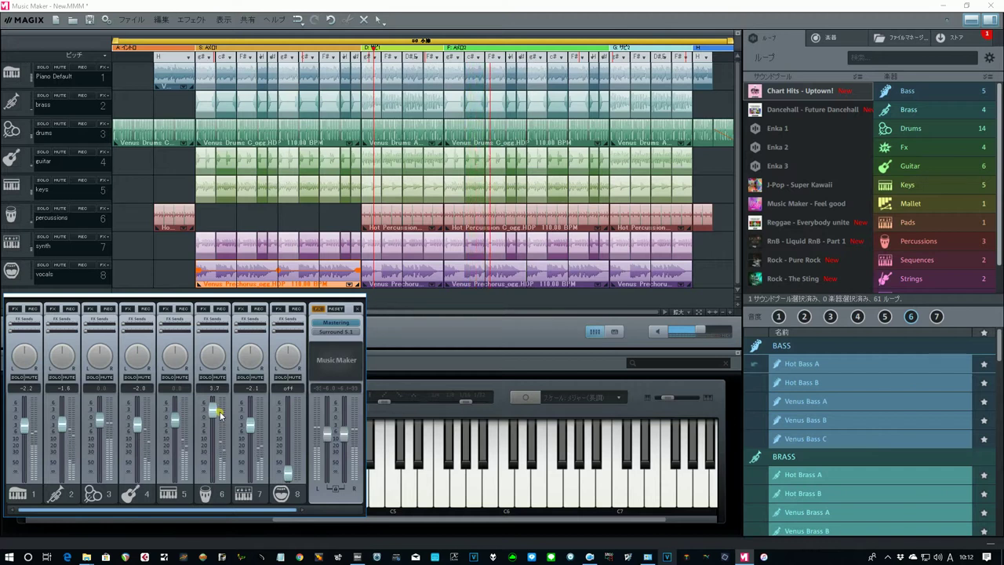
left_click_drag(220, 416, 221, 416)
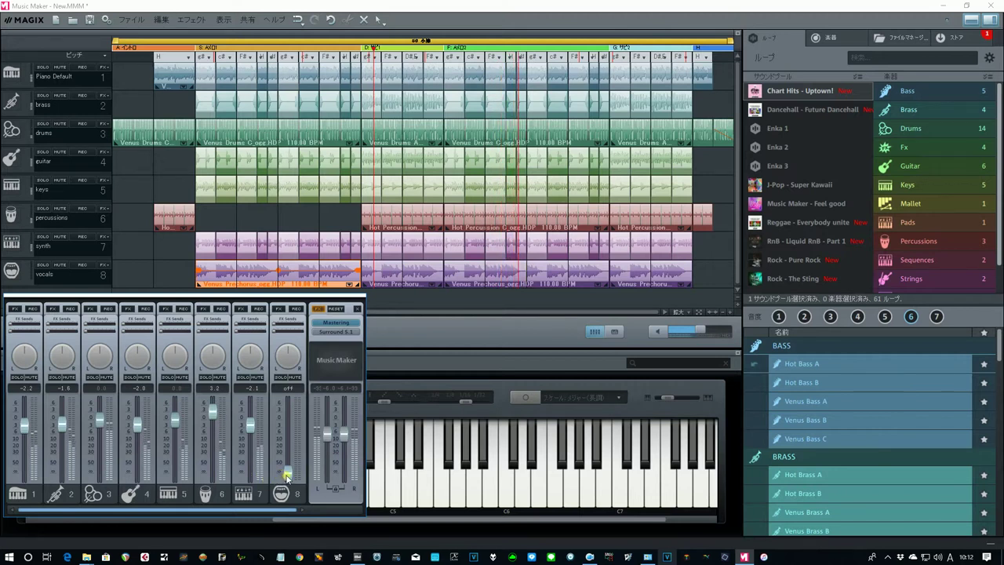
left_click_drag(286, 474, 290, 426)
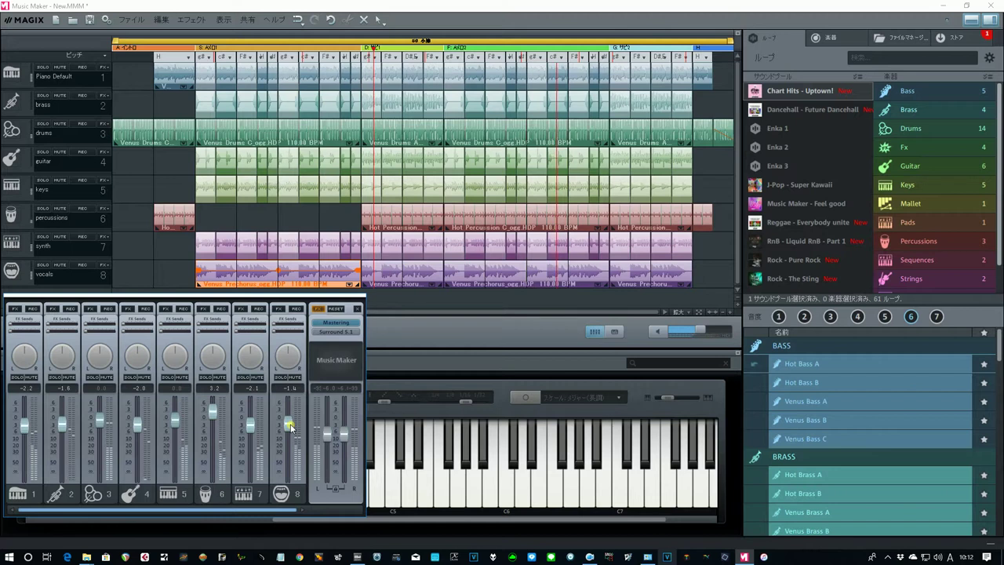
left_click_drag(290, 426, 291, 424)
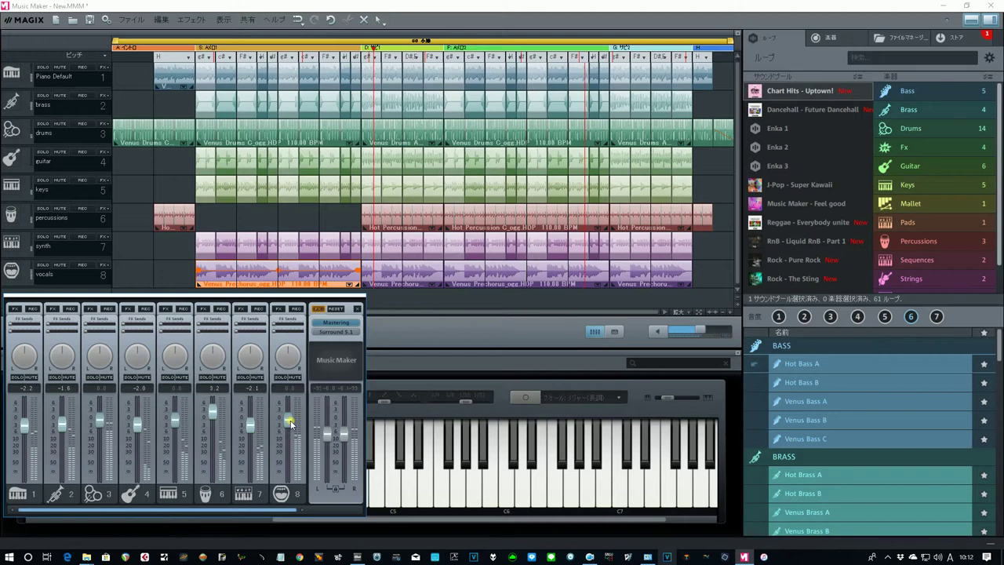
- Raise the brass and guitar tracks' volumes to -0.4 each and the vocals track's volume to 1.6 in the mixer
left_click_drag(291, 424, 291, 421)
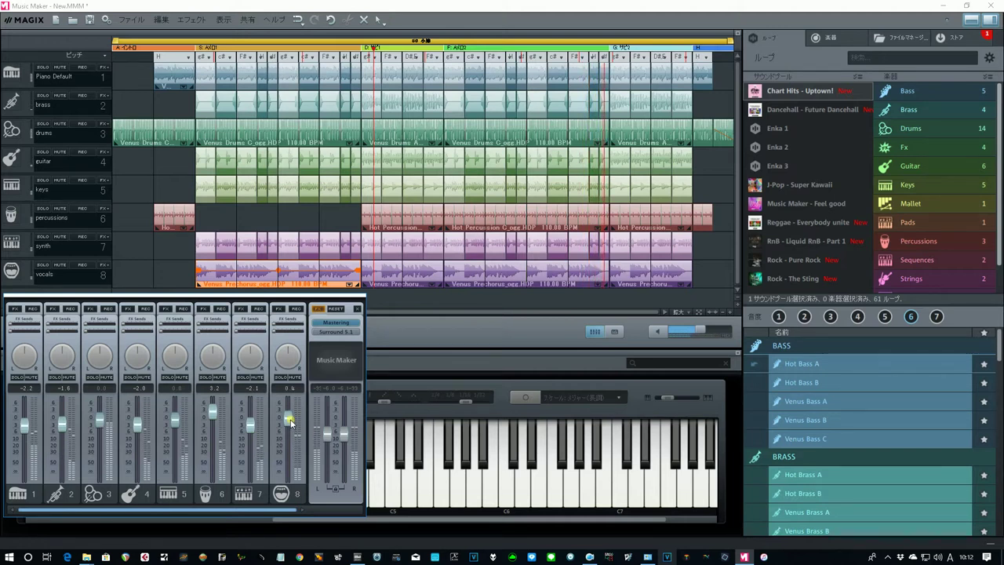
left_click_drag(290, 422, 290, 421)
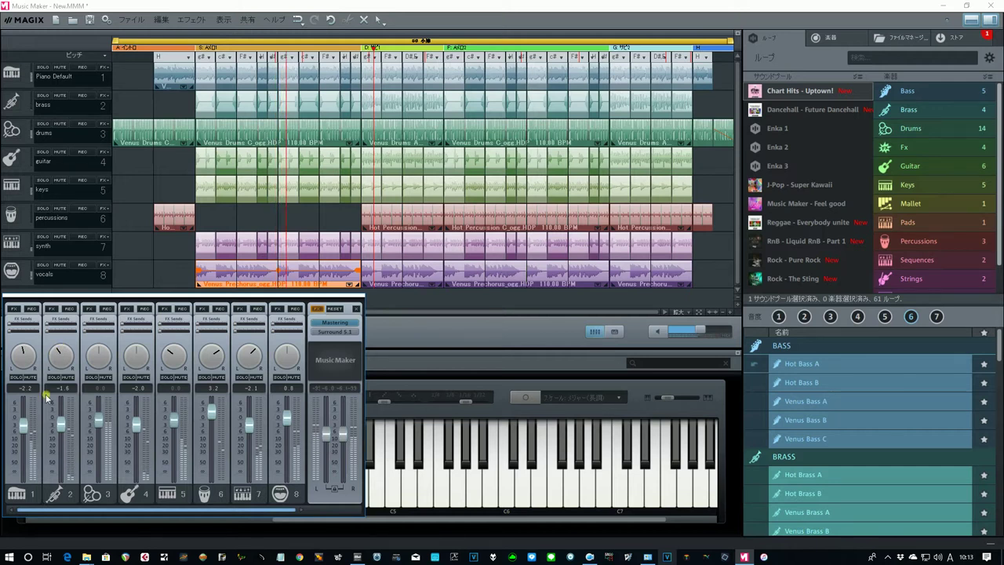
left_click_drag(63, 429, 63, 426)
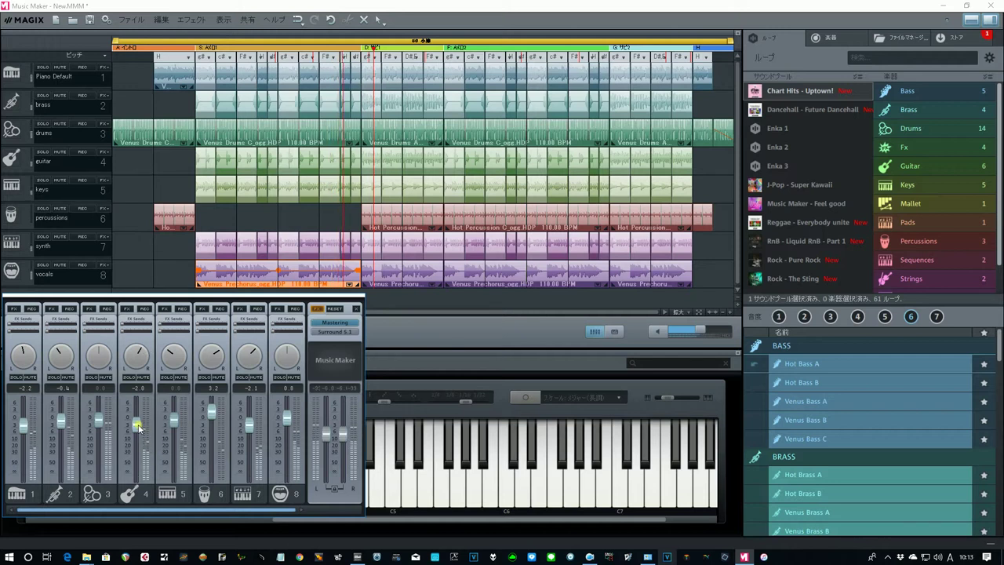
left_click_drag(138, 426, 139, 421)
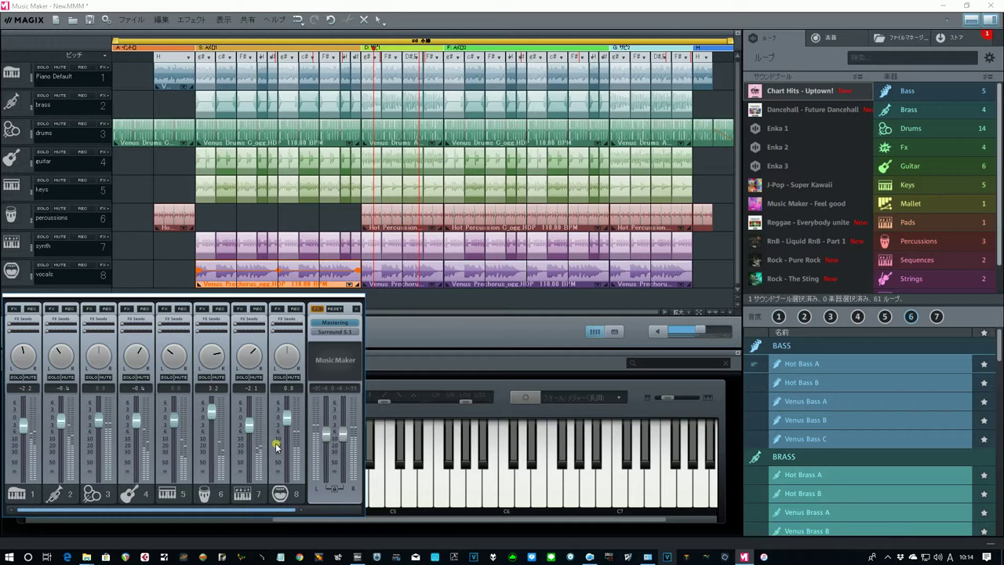
left_click_drag(289, 422, 289, 419)
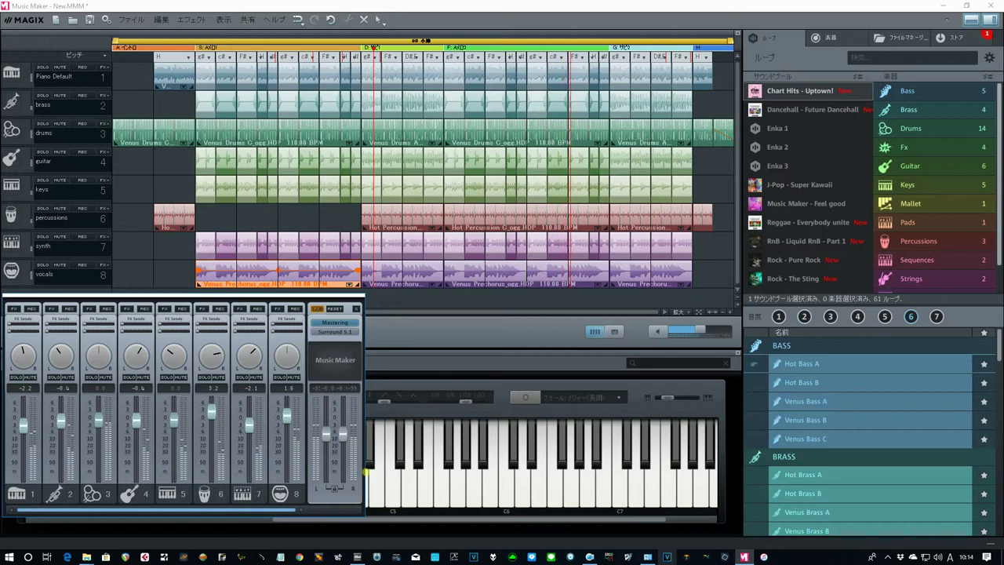
- Stop playback and open the Mastering Suite from the mixer's master channel, moving its window clear of the upper tracks
left_click(396, 492)
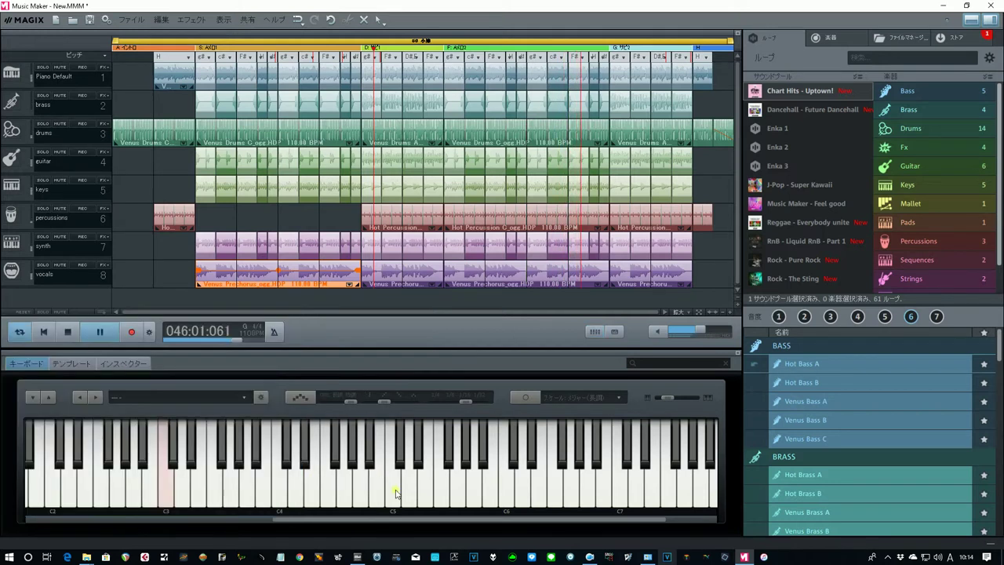
left_click(69, 332)
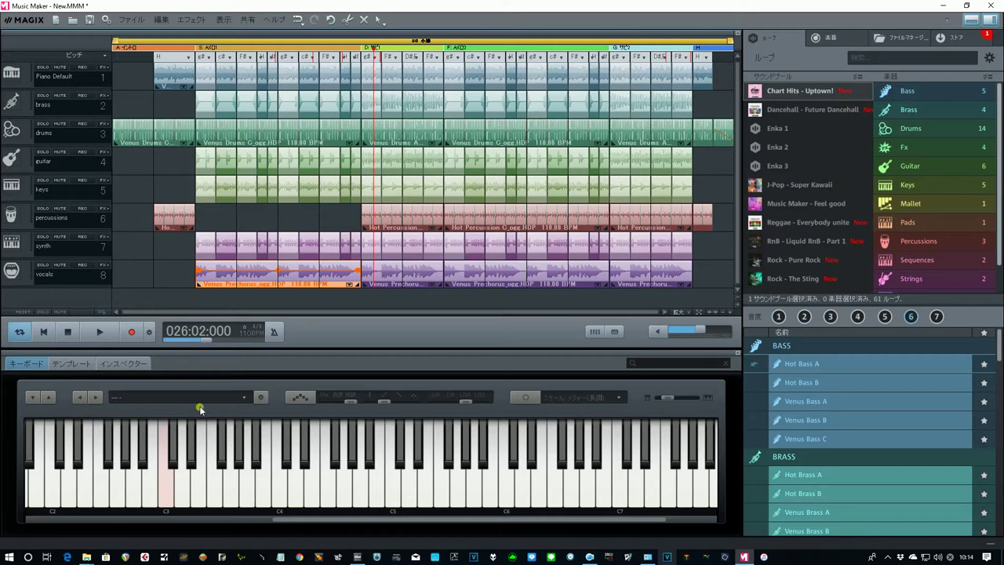
left_click(225, 19)
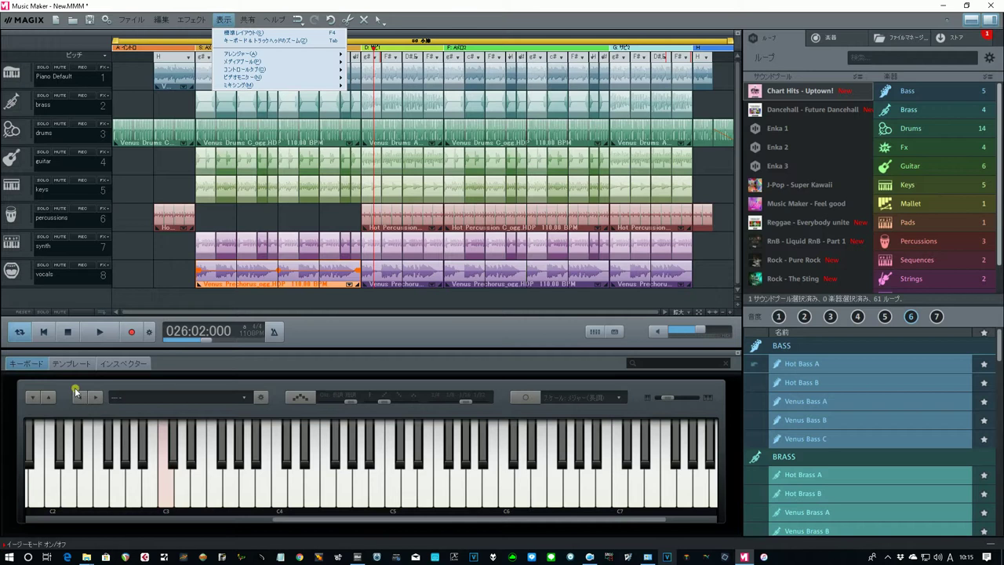
left_click(354, 330)
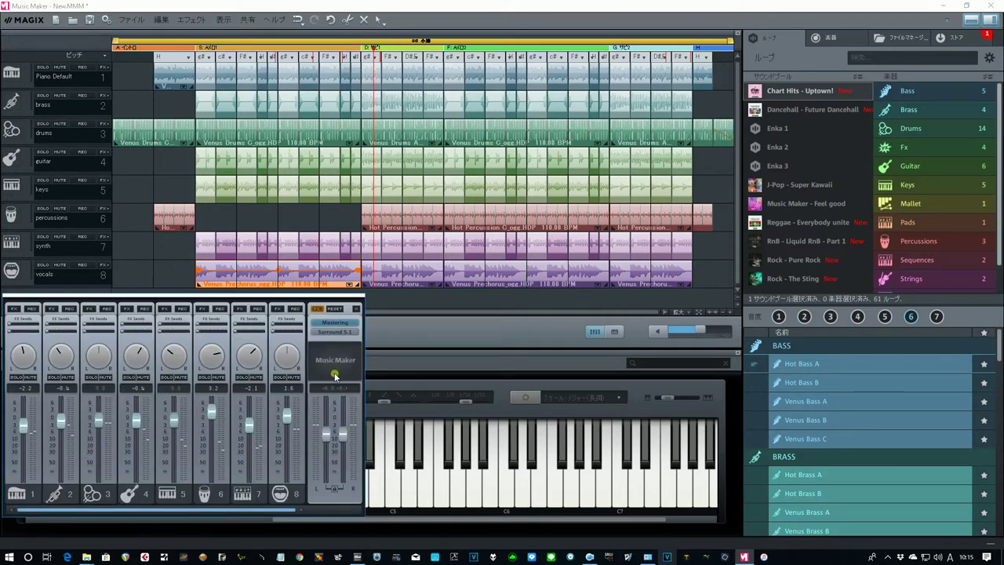
left_click(335, 323)
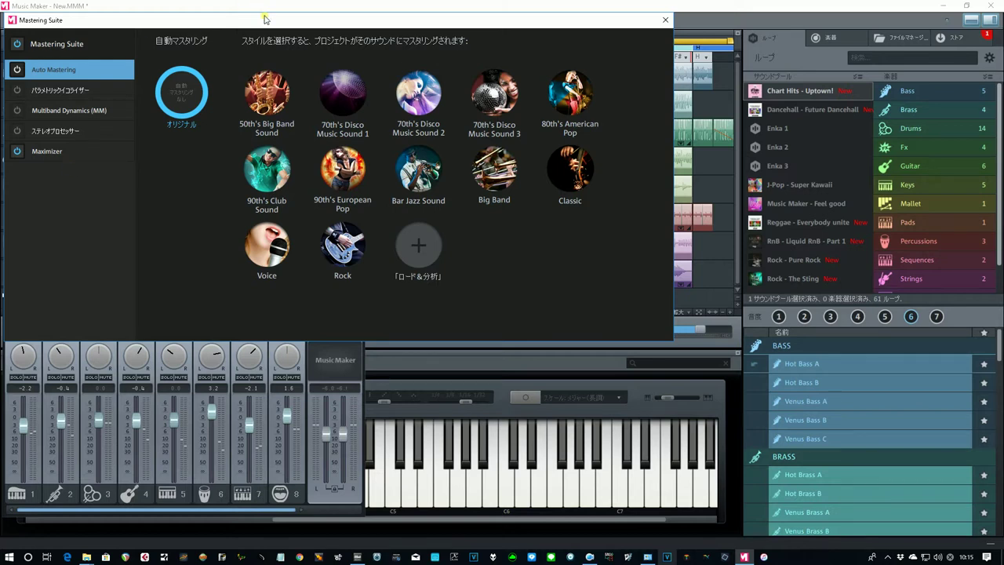
left_click_drag(264, 20, 316, 179)
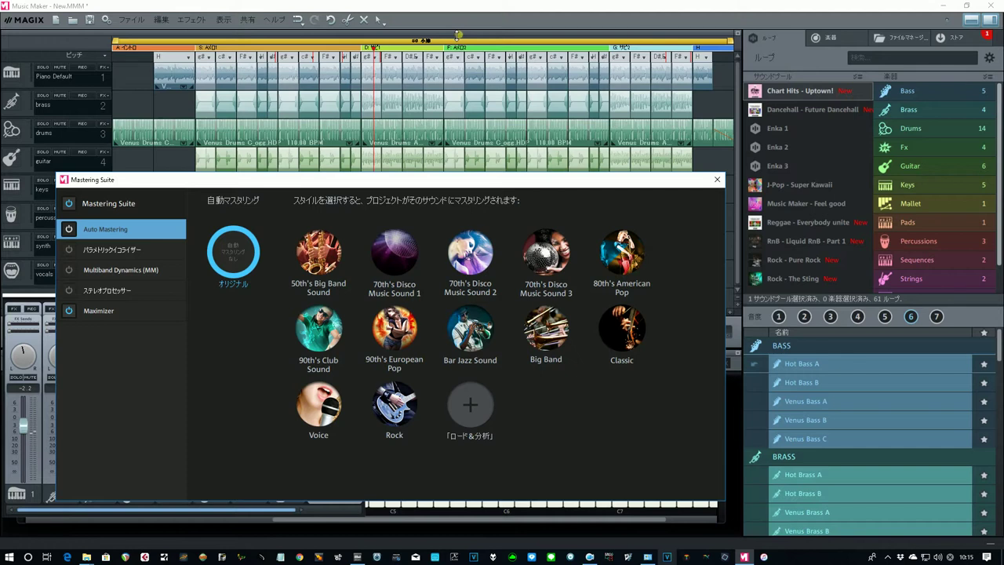
- Set the playback range to song section F, between the two サビ sections, and play it in a loop
left_click(466, 37)
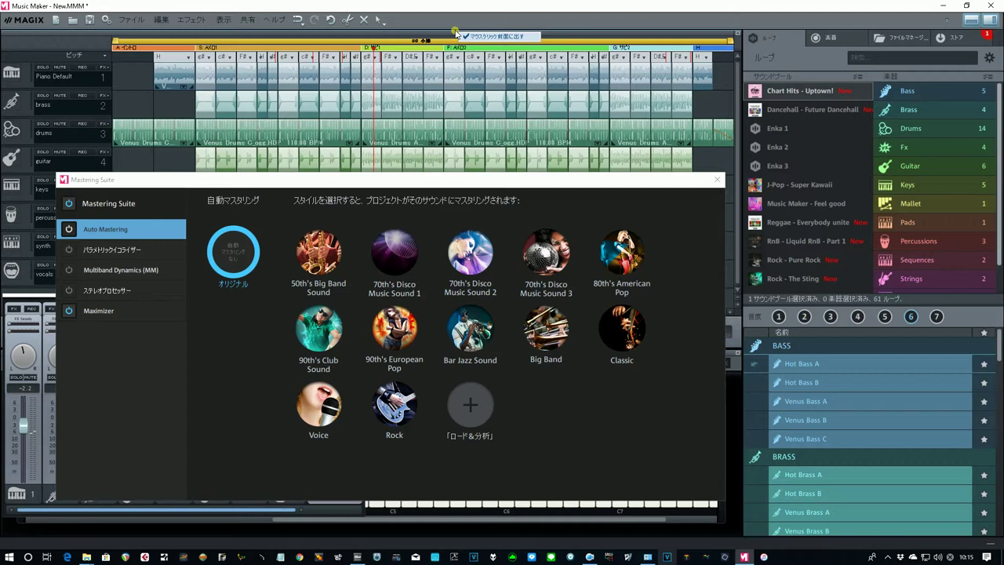
left_click(469, 30)
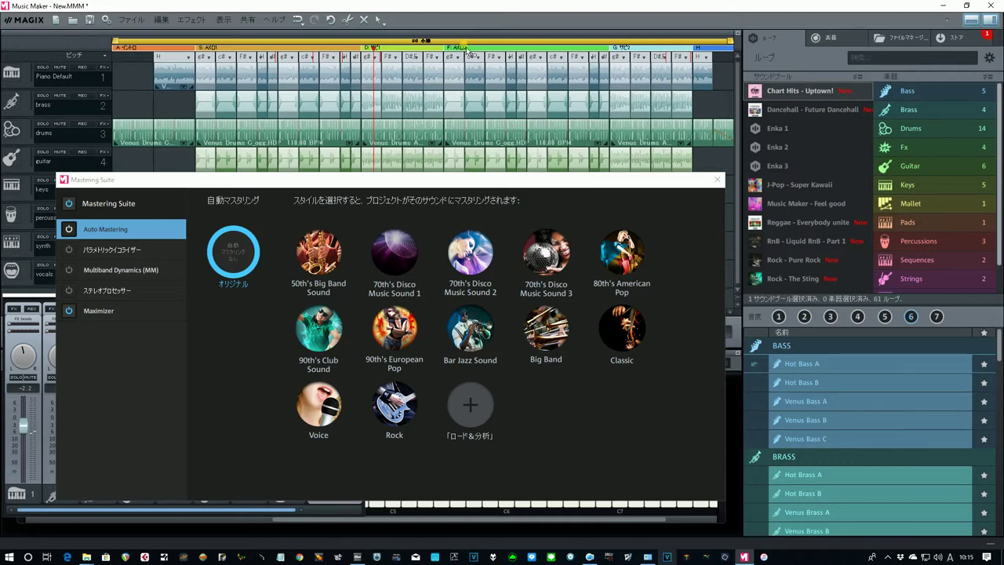
left_click(470, 47)
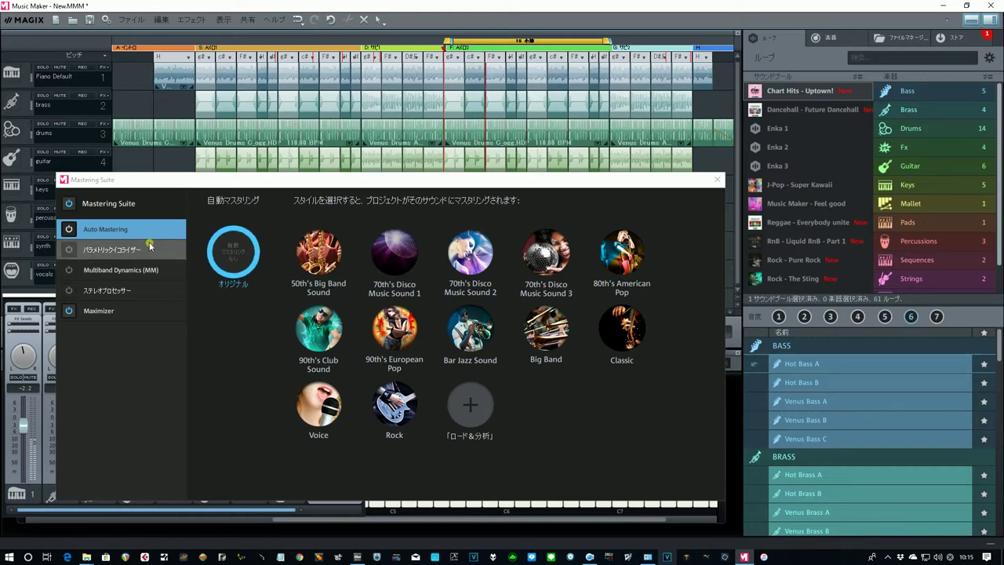
- Turn on Auto Mastering with the Rock style and turn off the Maximizer
left_click(68, 230)
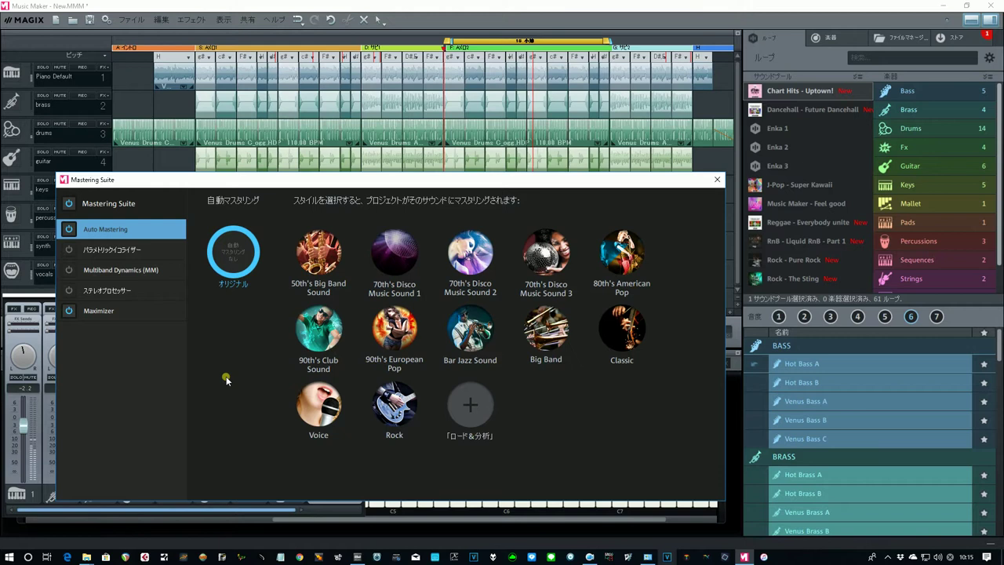
left_click(69, 313)
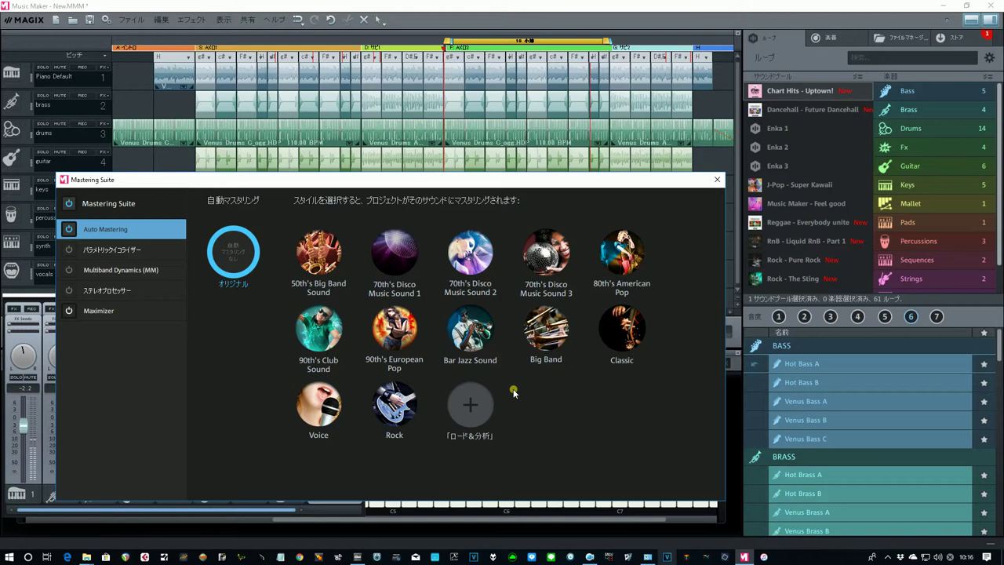
left_click(388, 402)
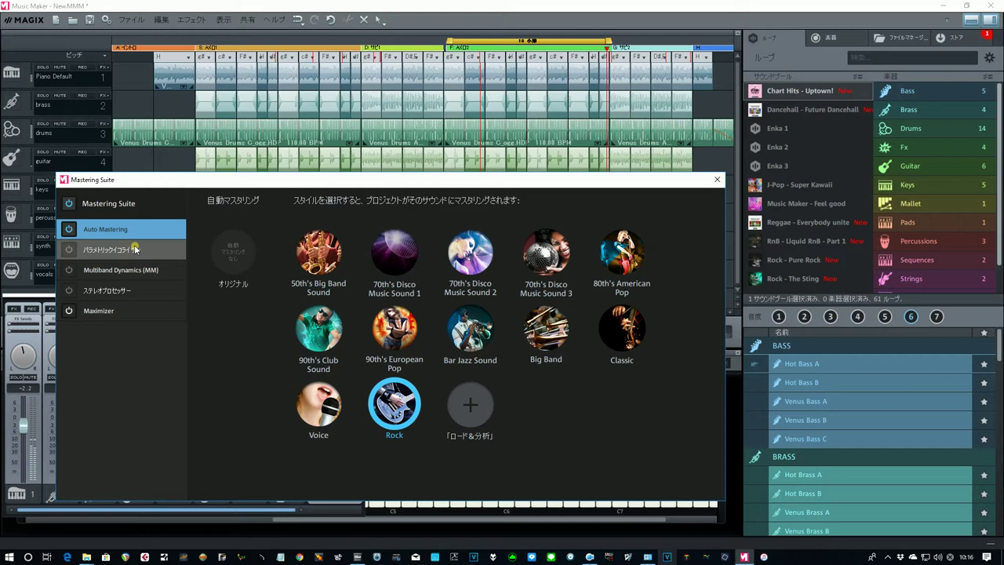
- Turn on the parametric equalizer and boost band 1 by 5 dB at about 105 Hz
left_click(84, 253)
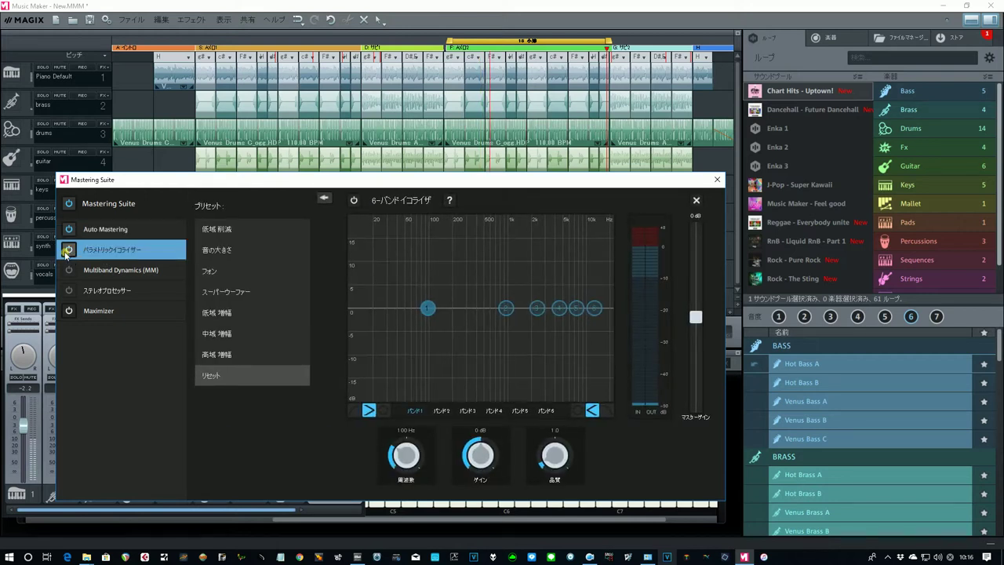
left_click(67, 250)
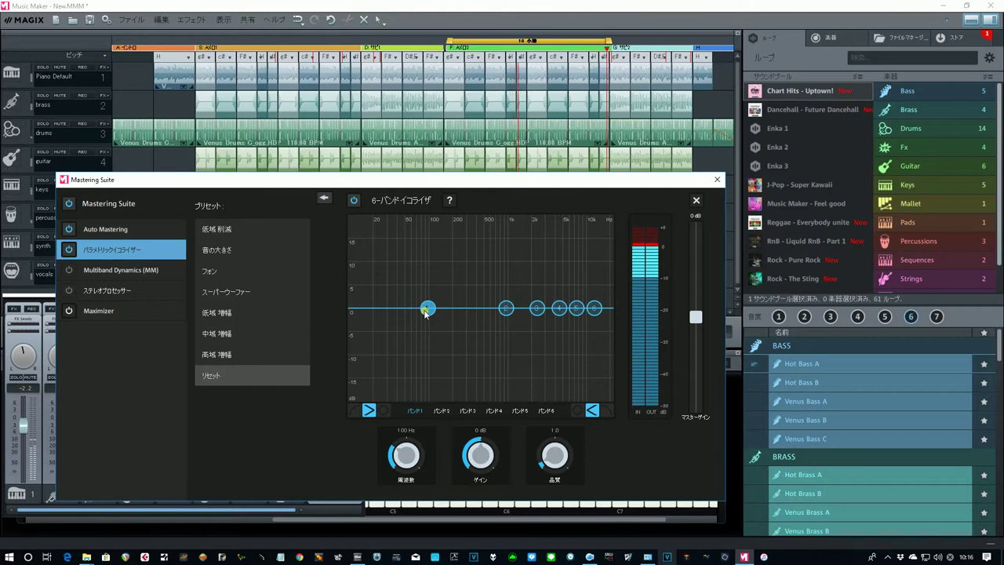
left_click_drag(427, 309, 429, 292)
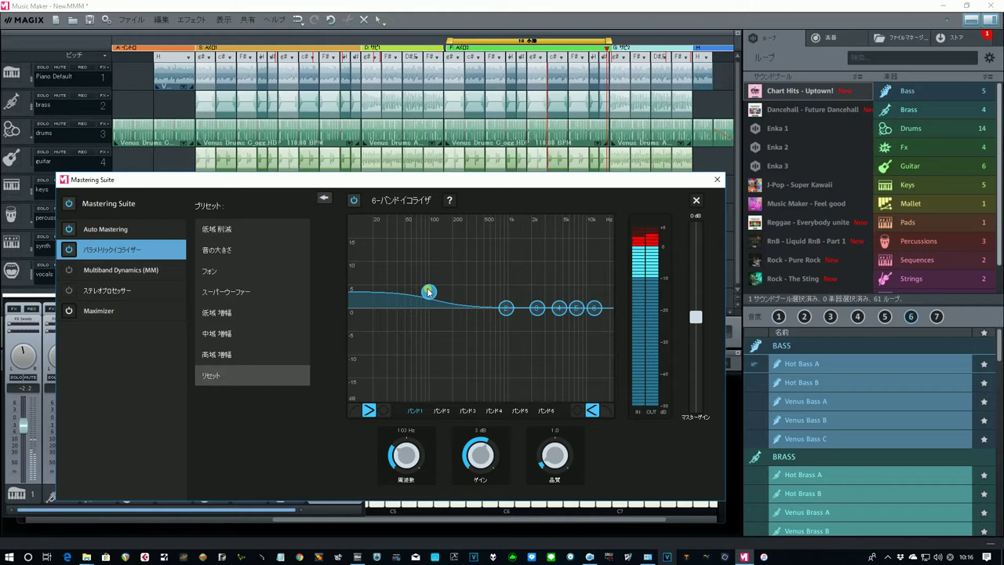
left_click_drag(428, 292, 429, 285)
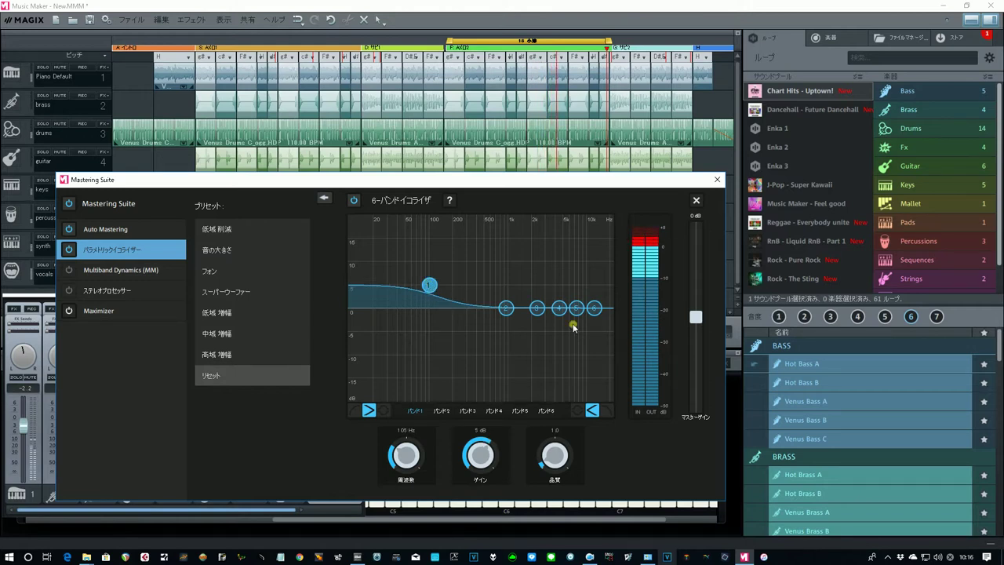
- Set equalizer band 6 to 3 dB at 13500 Hz, band 3 to 1 dB, and band 2 to -1 dB at about 701 Hz
left_click_drag(593, 310, 593, 294)
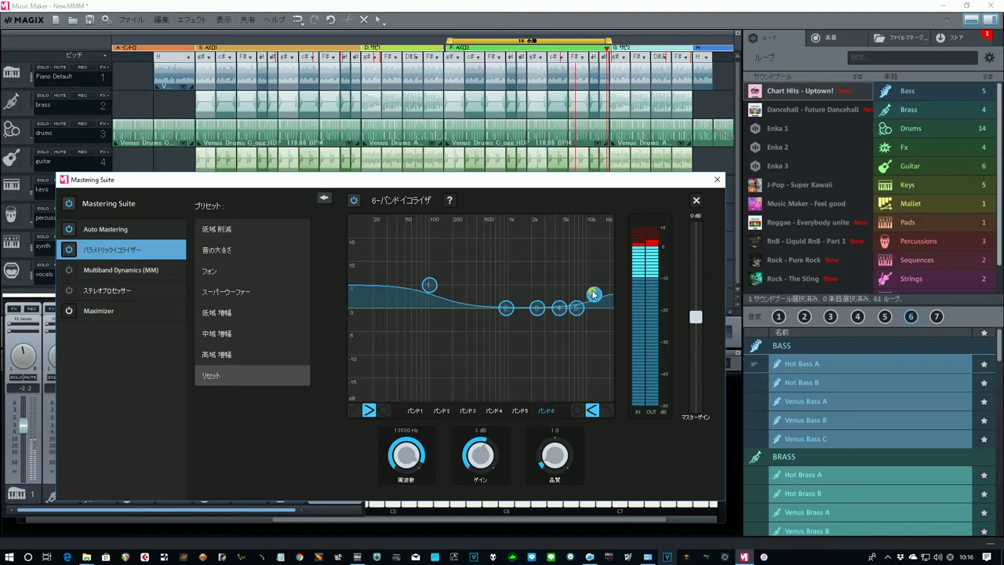
left_click(538, 310)
left_click_drag(538, 314, 533, 308)
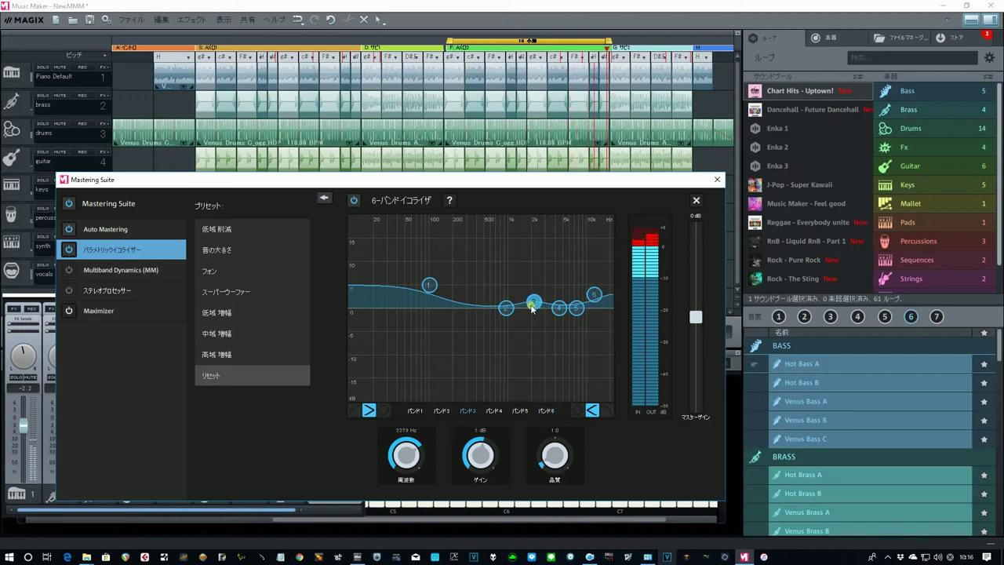
left_click(505, 311)
left_click_drag(505, 315, 484, 321)
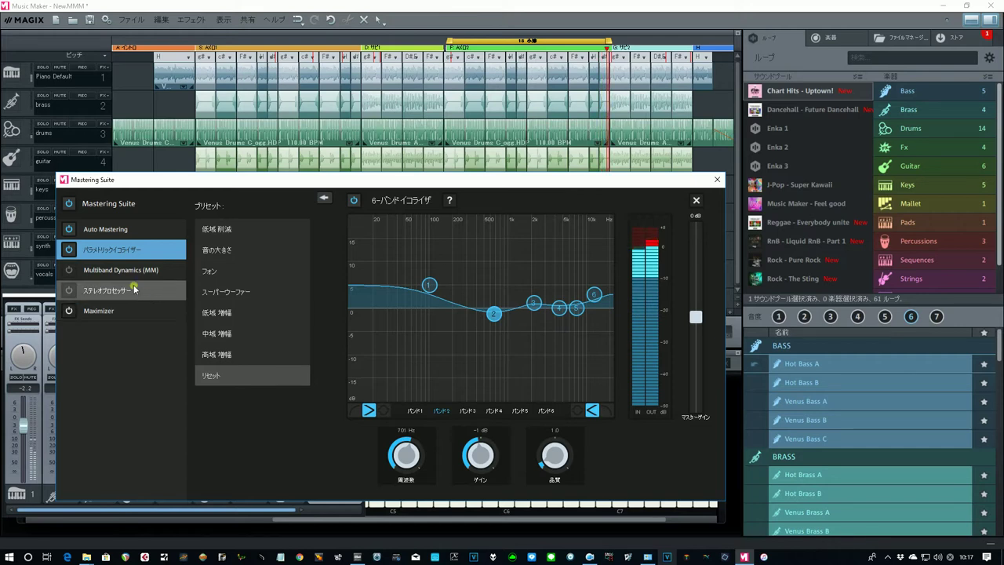
- Turn on Multiband Dynamics and, with the bands unlinked, set low to 18%, mid to 10% and high to 13%
left_click(68, 272)
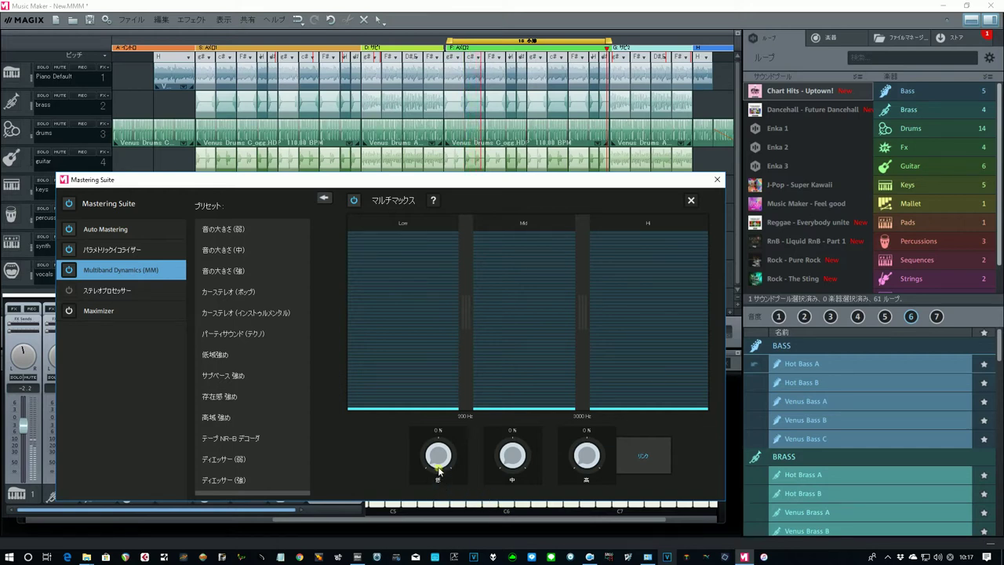
left_click_drag(434, 465, 438, 452)
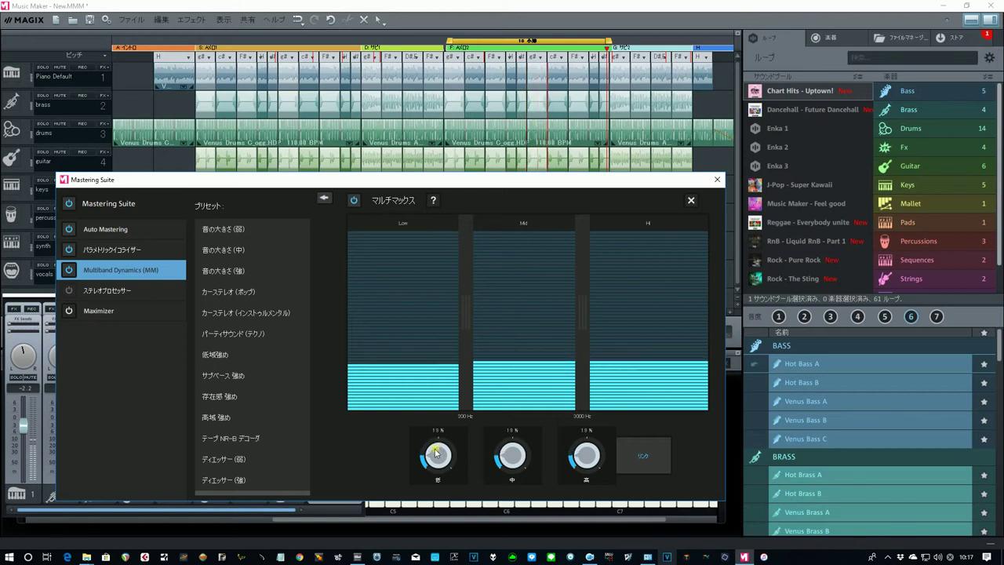
left_click(646, 458)
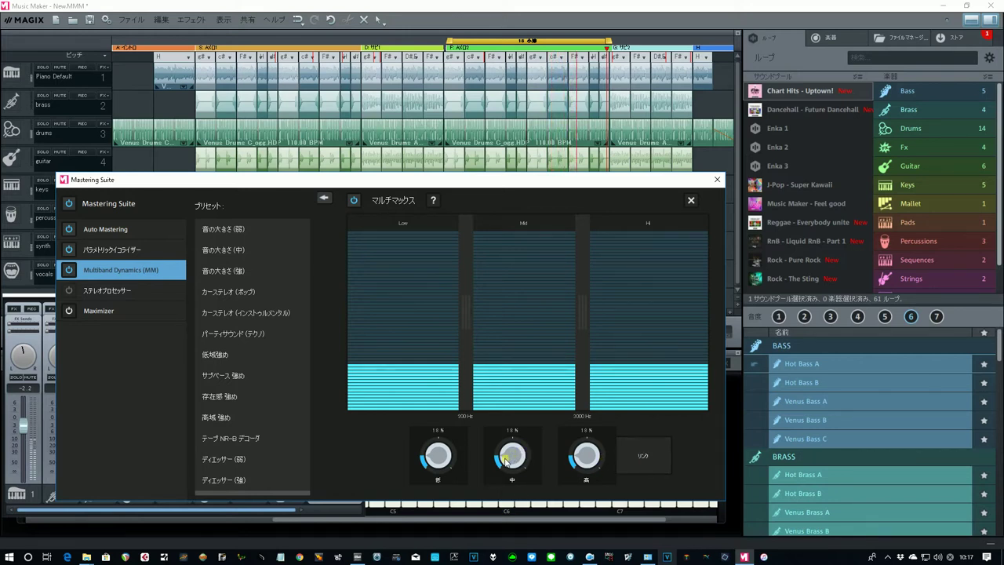
left_click_drag(510, 454, 506, 459)
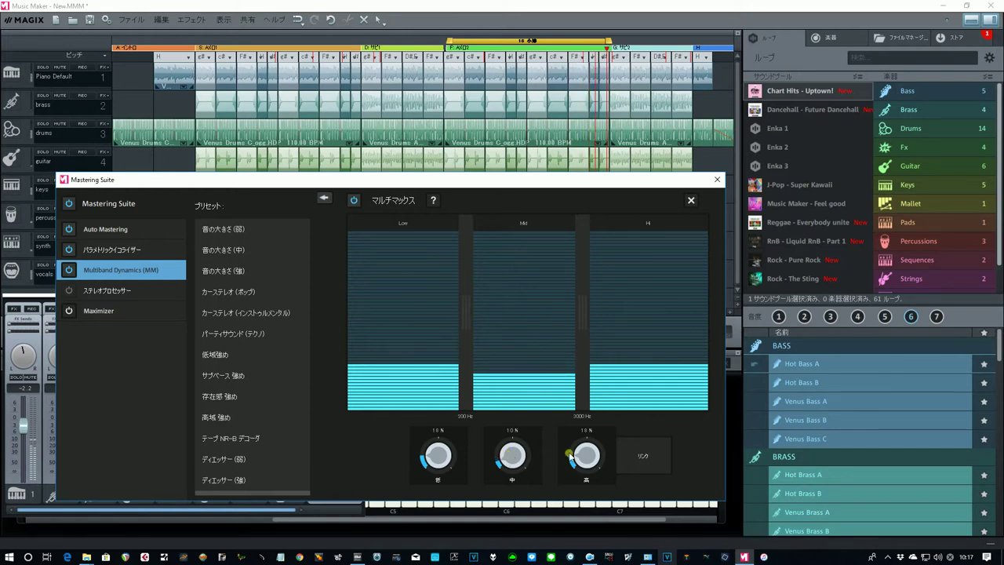
left_click_drag(578, 454, 576, 461)
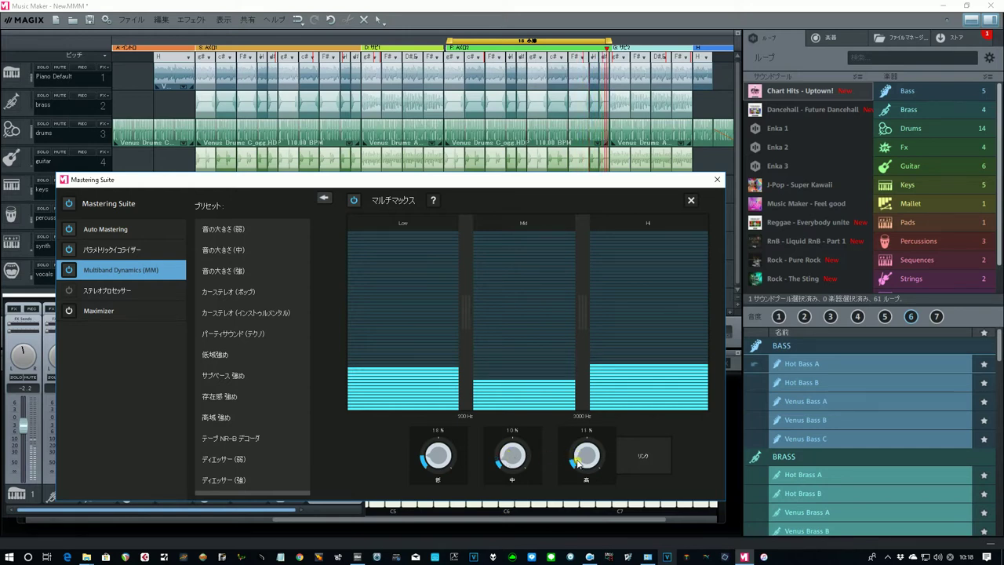
left_click_drag(577, 461, 577, 478)
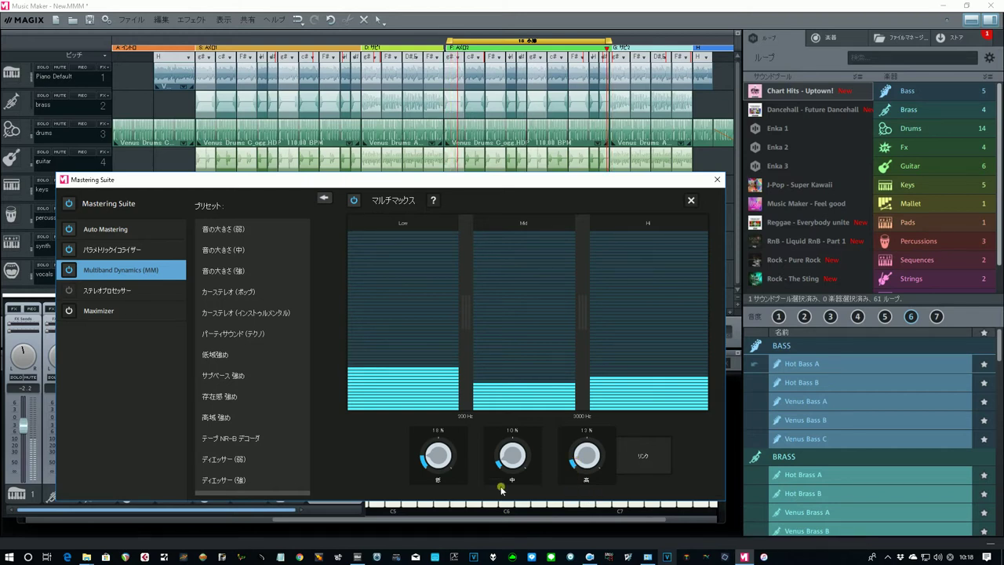
- Turn on the stereo processor and move the enhancer point towards wide, slightly below the middle of the field
left_click(119, 291)
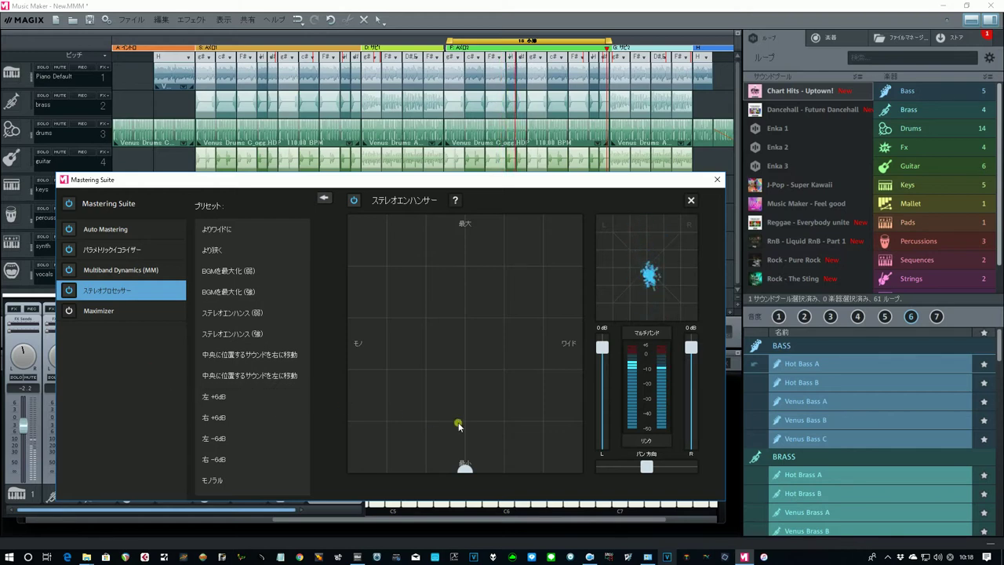
left_click_drag(499, 415, 531, 350)
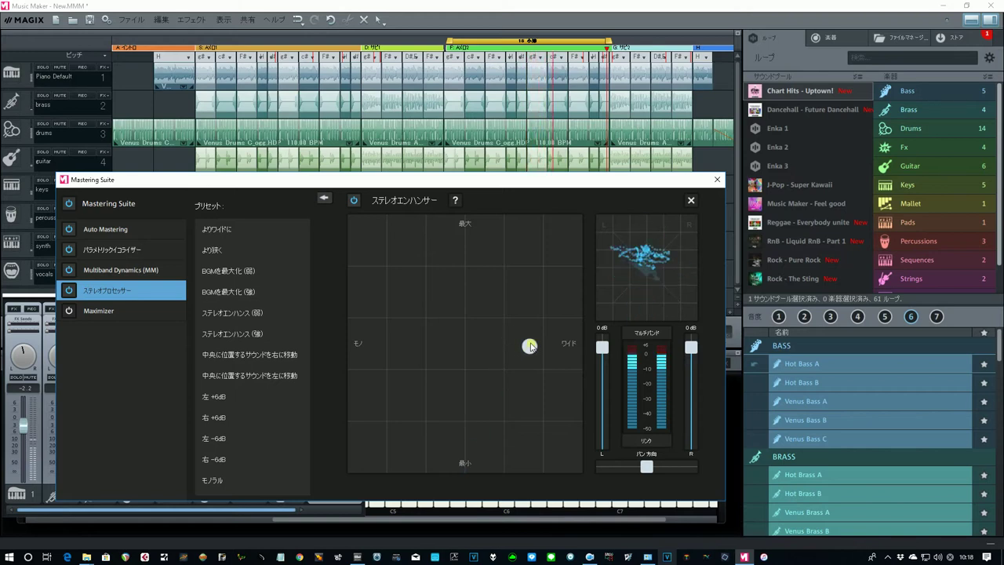
left_click_drag(531, 347, 521, 365)
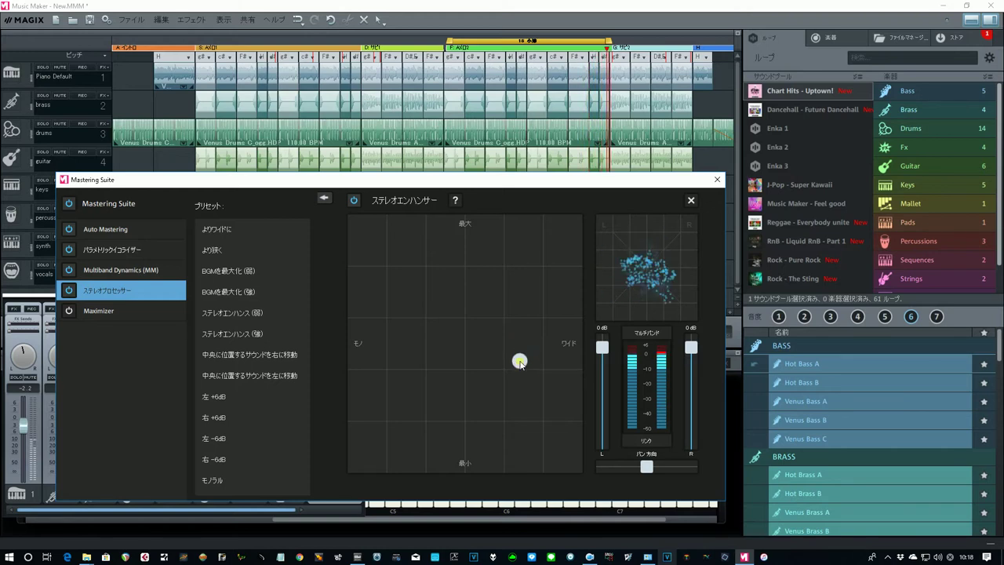
- Turn the Maximizer back on and return to the Auto Mastering styles
left_click(98, 312)
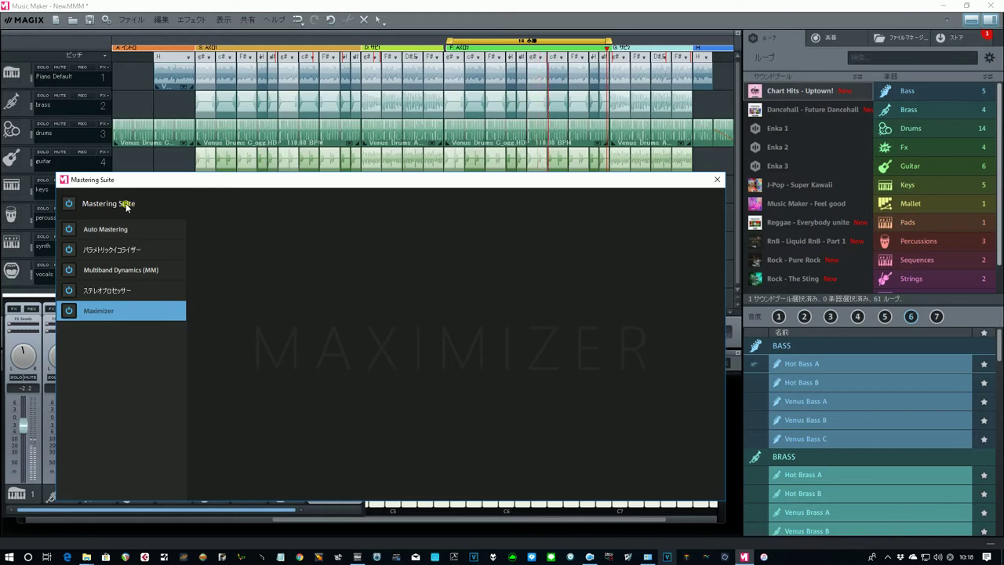
left_click(116, 229)
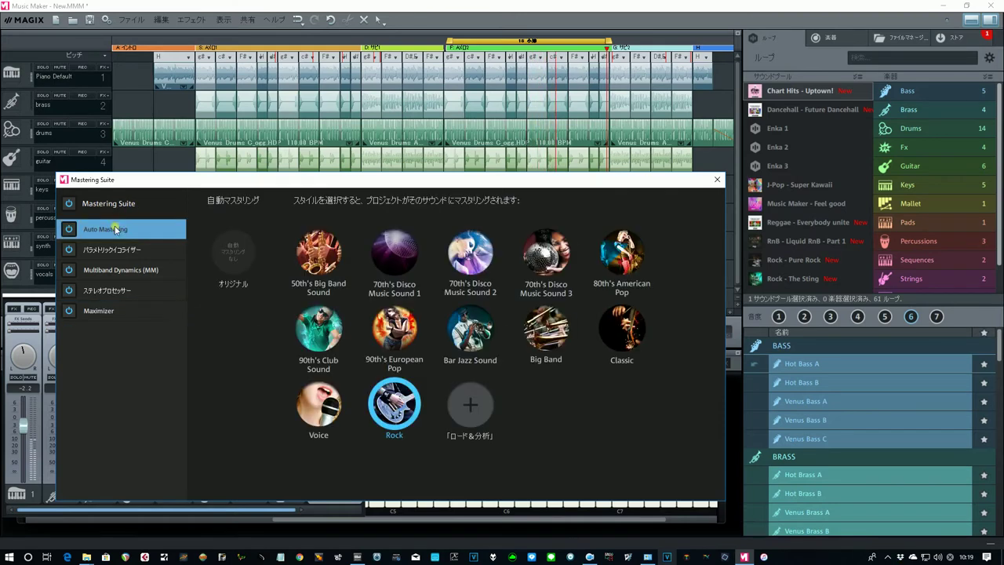
- Look through the Multiband Dynamics presets and close the Mastering Suite
left_click(106, 271)
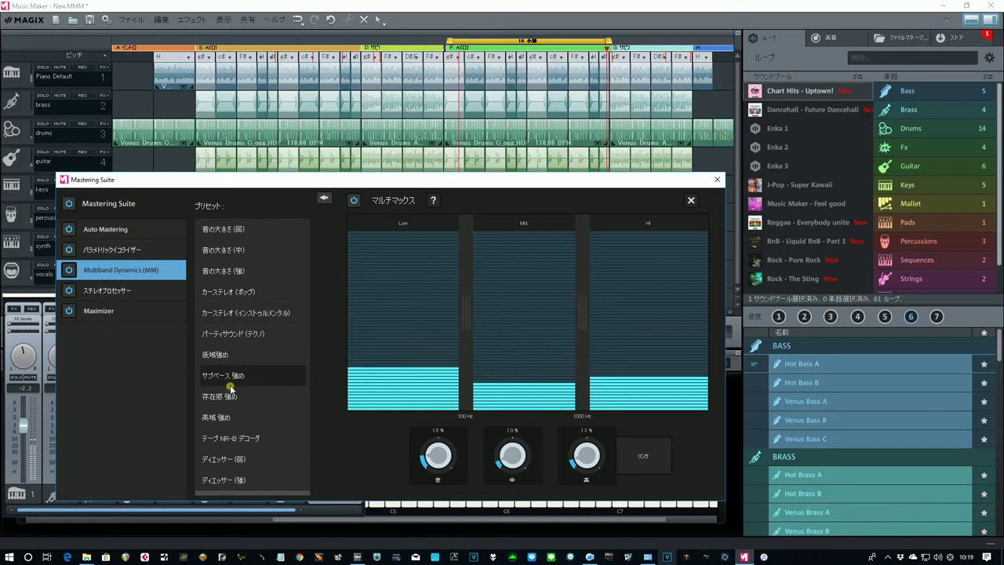
scroll(230, 389, "down", 1)
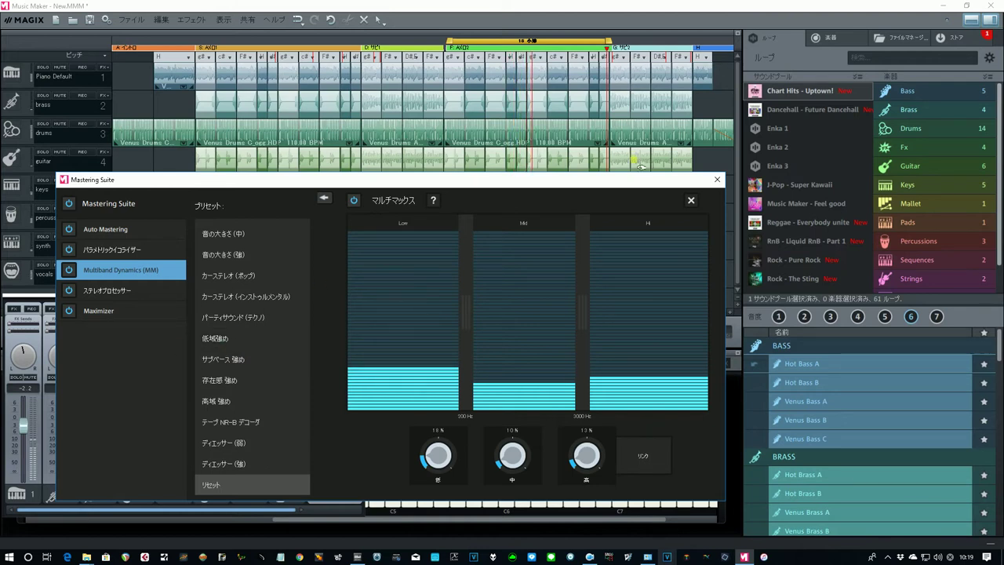
left_click(717, 179)
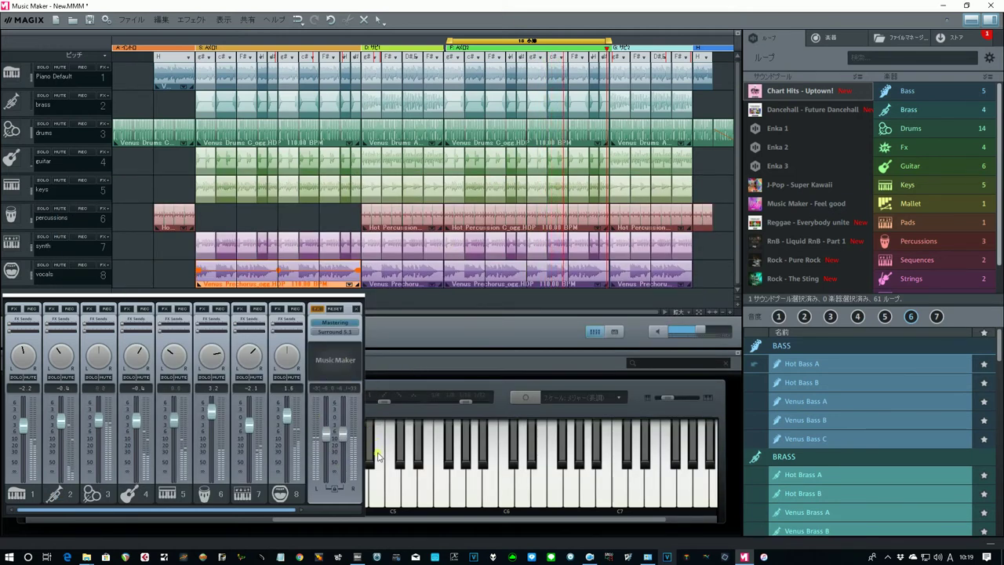
- Set the linked master output faders to about -1.1 dB, close the mixer and stop playback
left_click(339, 437)
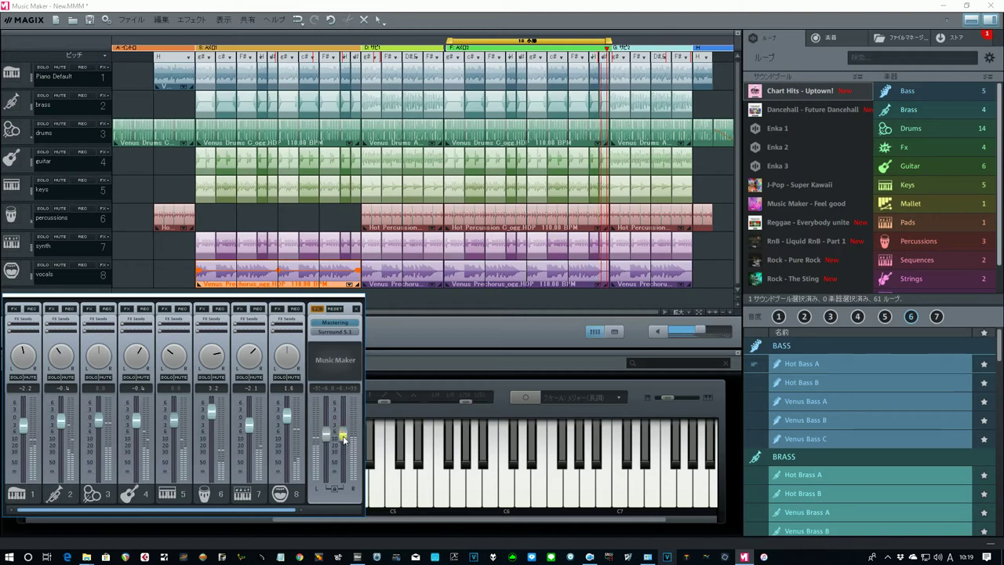
left_click_drag(343, 439, 343, 432)
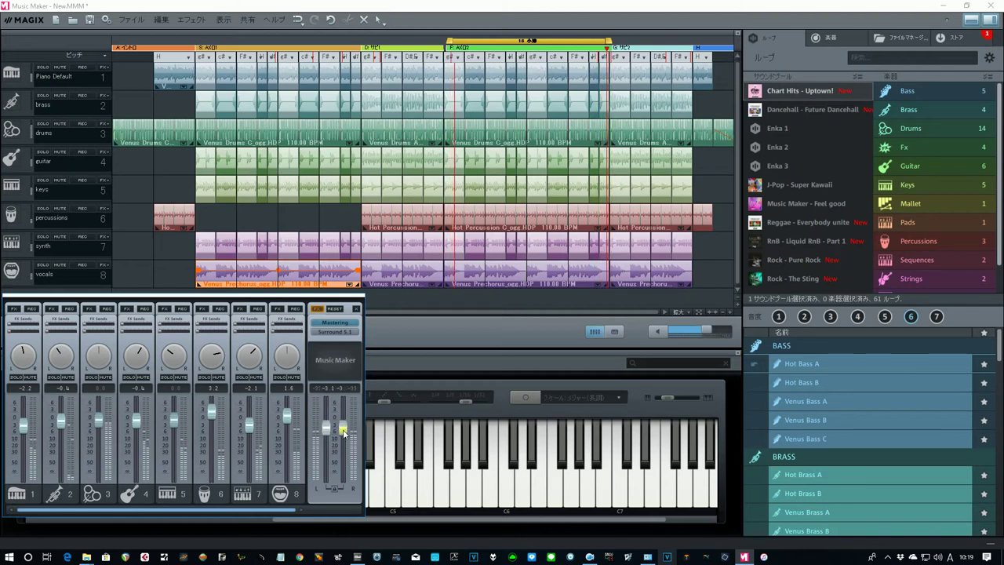
left_click_drag(342, 432, 346, 430)
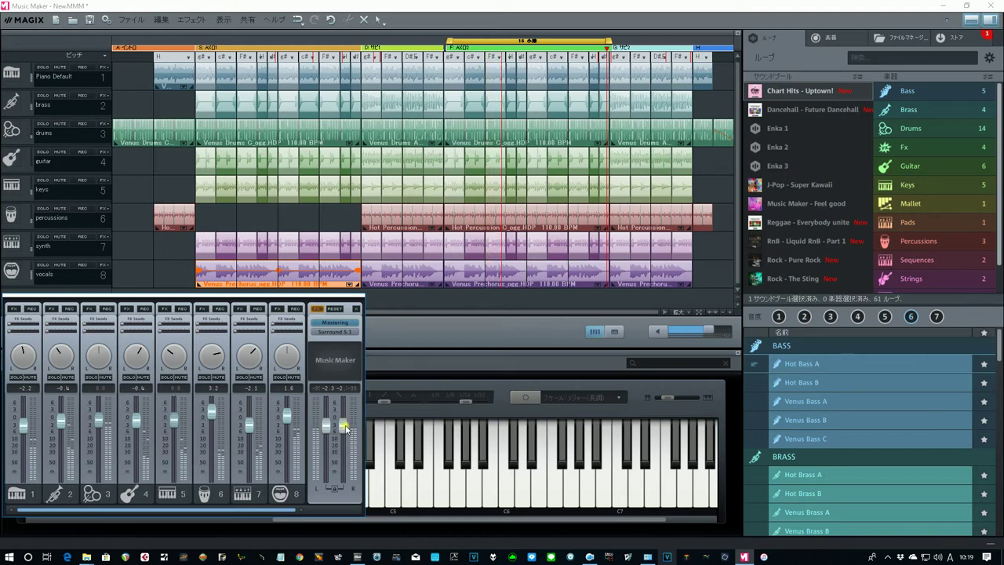
left_click_drag(345, 427, 349, 404)
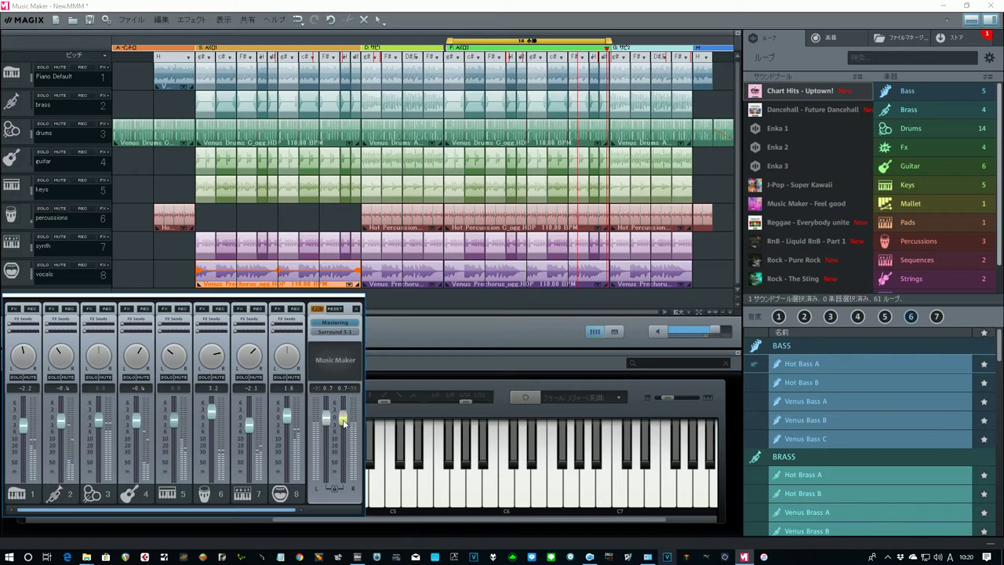
left_click(342, 419)
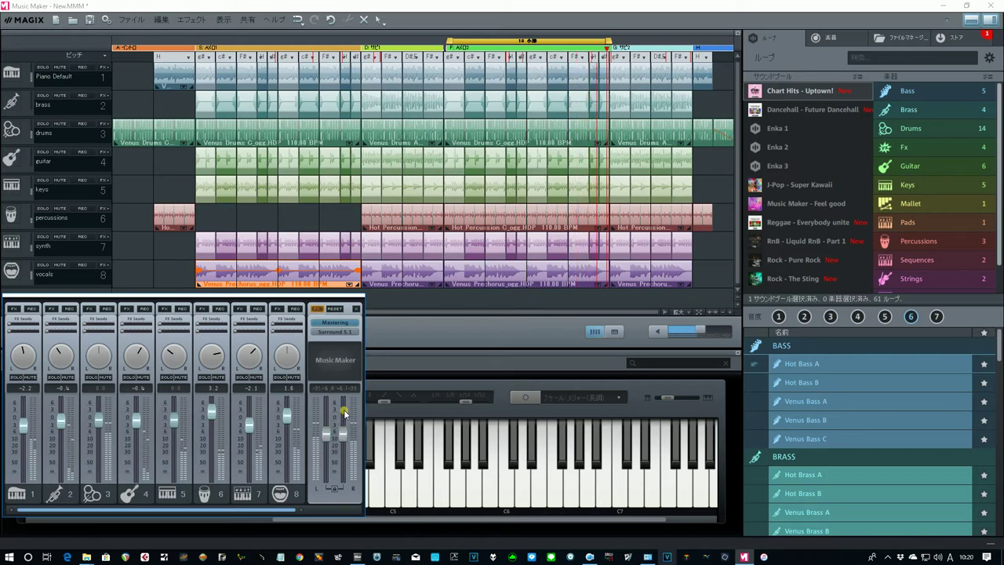
left_click_drag(343, 435, 343, 423)
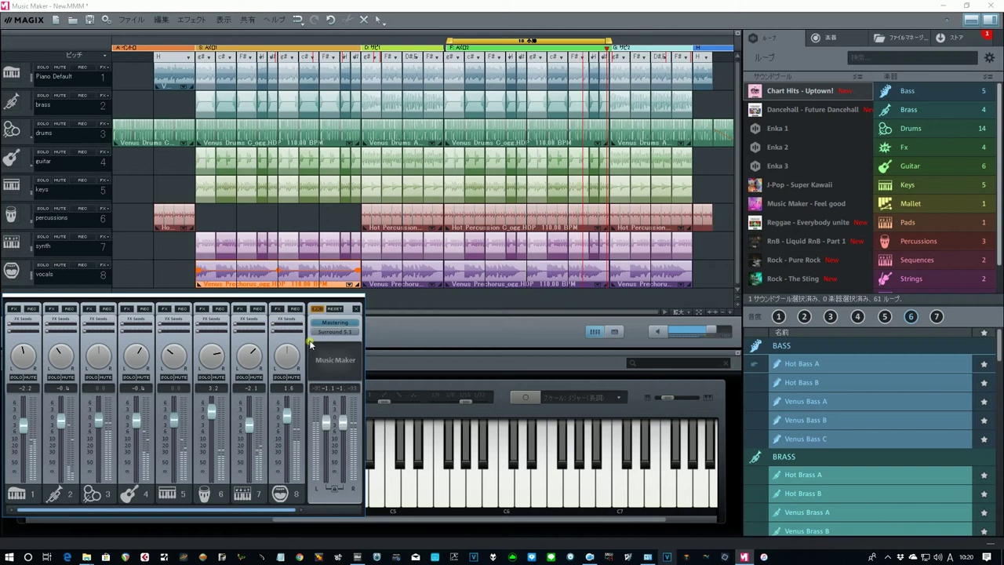
key("m")
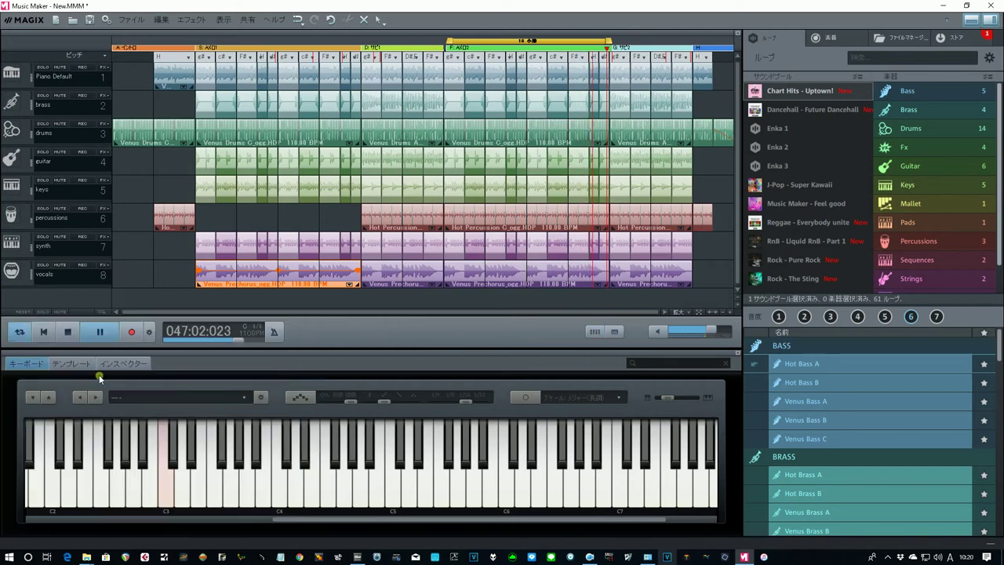
left_click(68, 331)
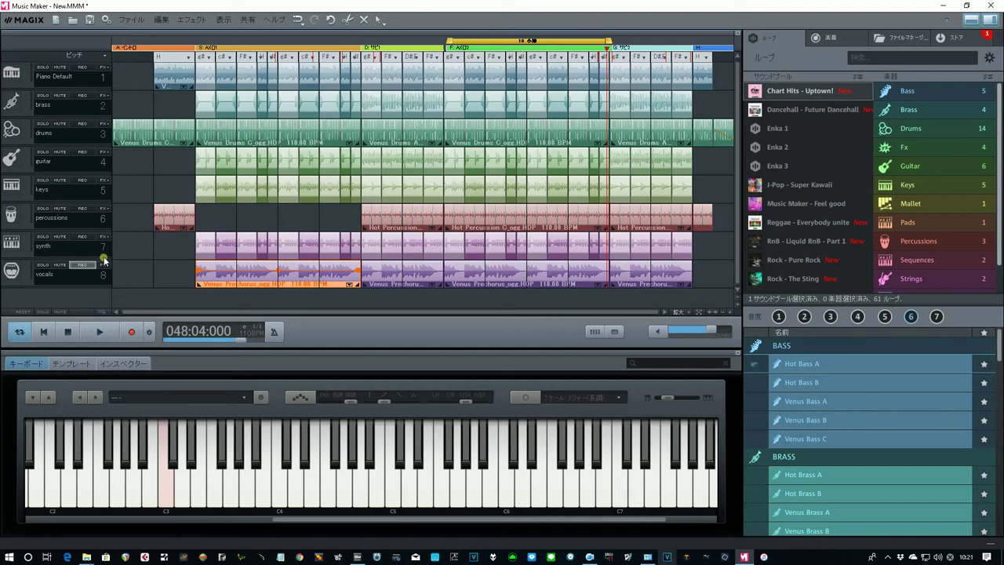
- Show the Inspector effects of the first vocals clip and view its tempo/pitch/resample settings
left_click(233, 254)
left_click(116, 365)
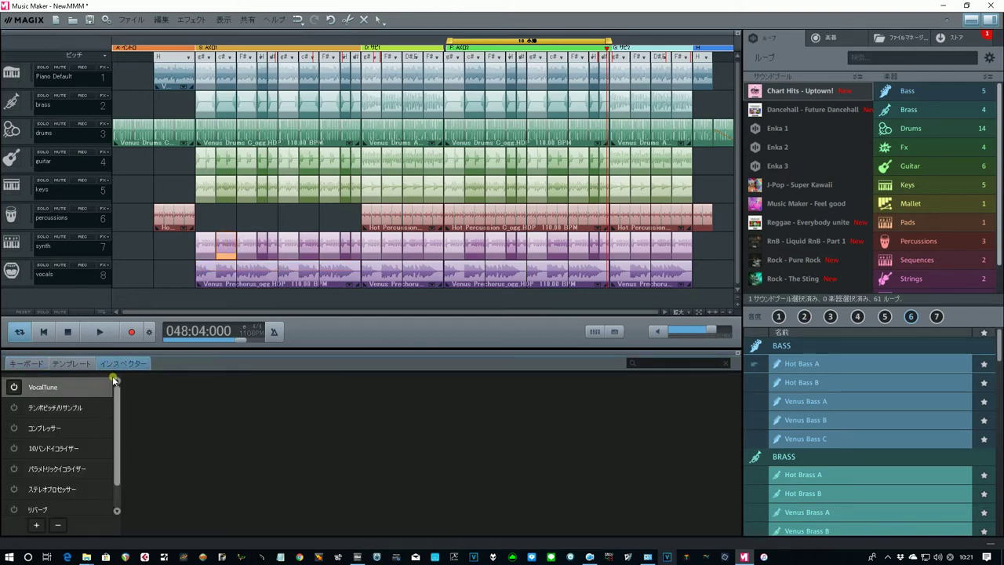
left_click(253, 281)
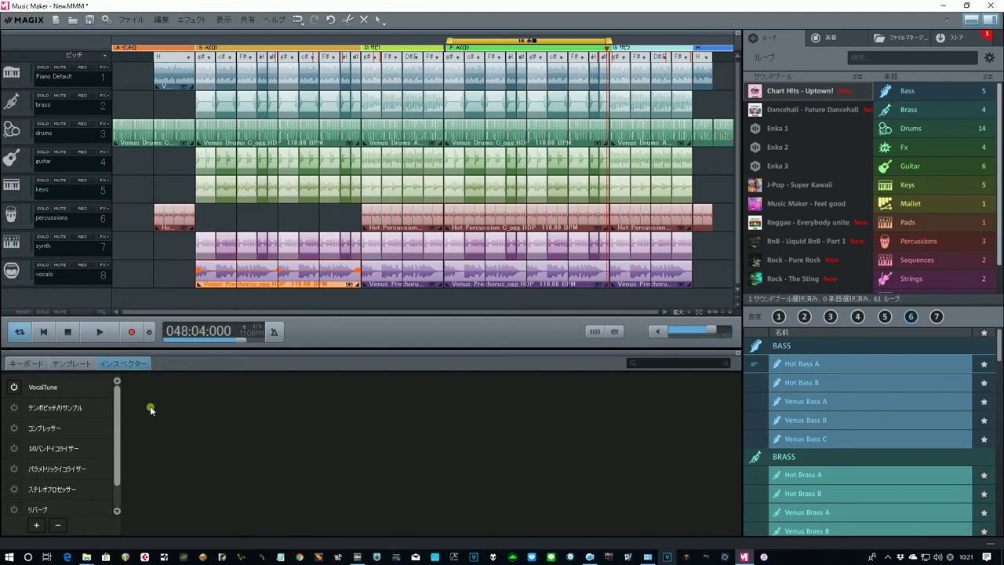
left_click(64, 407)
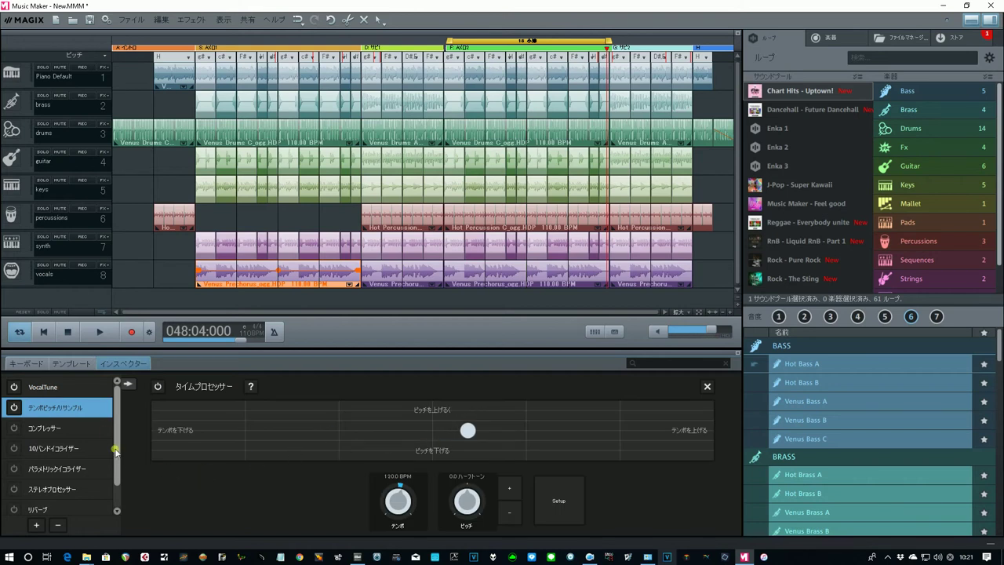
- Open the vocals clip in VocalTune and lower the pitch of its first slice slightly
left_click(84, 389)
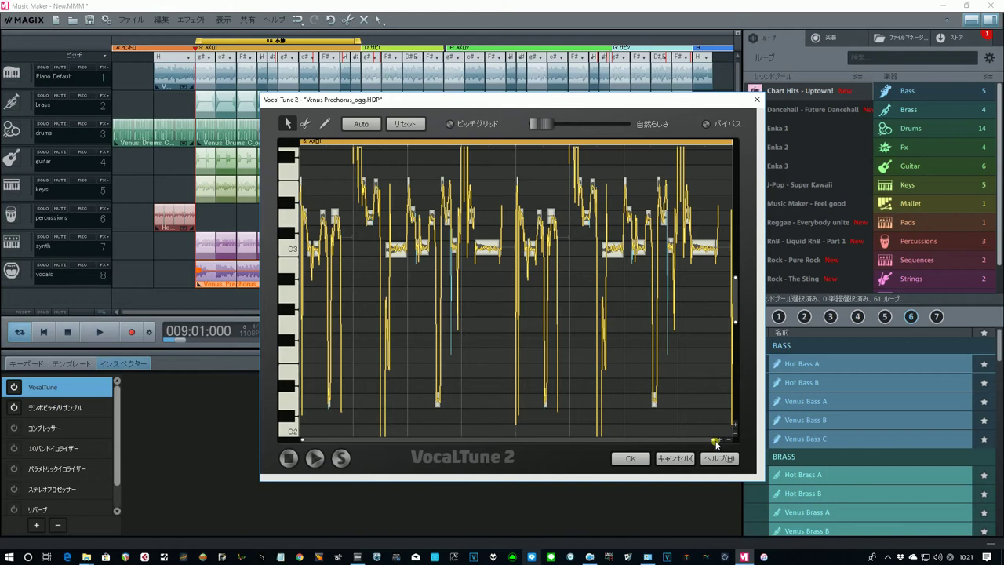
left_click_drag(716, 442, 357, 453)
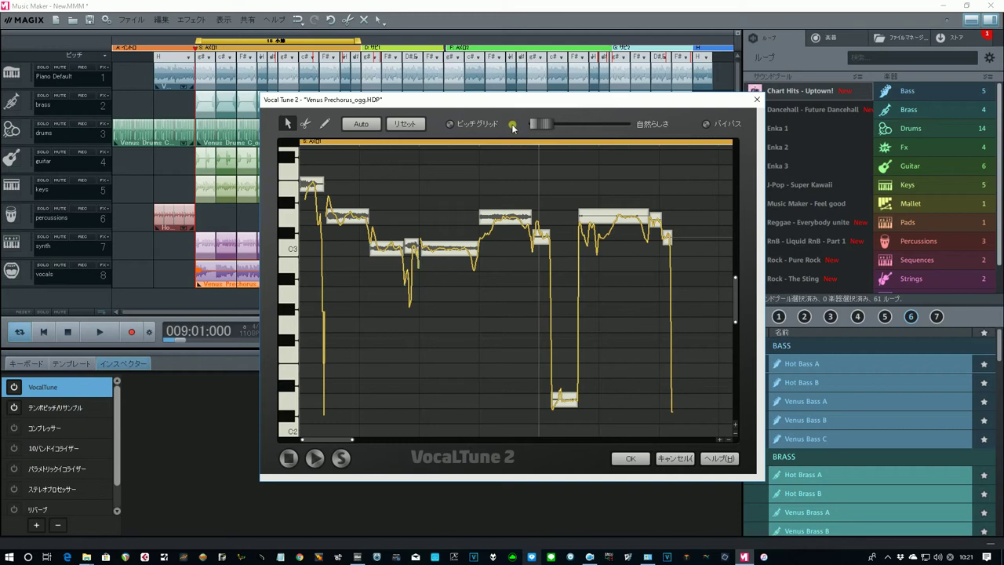
left_click_drag(571, 127, 575, 125)
left_click(320, 186)
left_click_drag(320, 185, 320, 188)
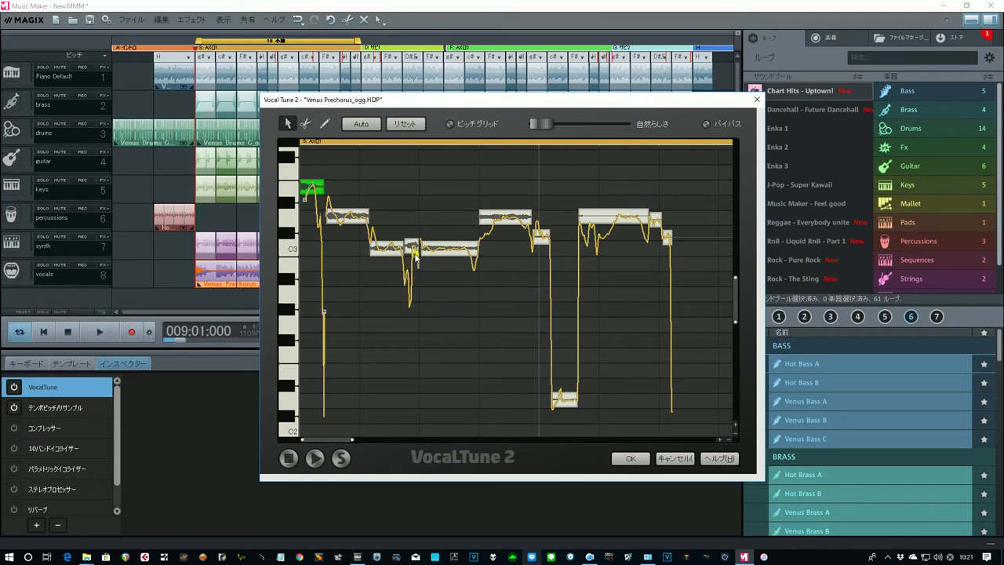
- Accept 15 cents as the pitch of the short C3 slice and apply the VocalTune edits to the clip
double_click(415, 247)
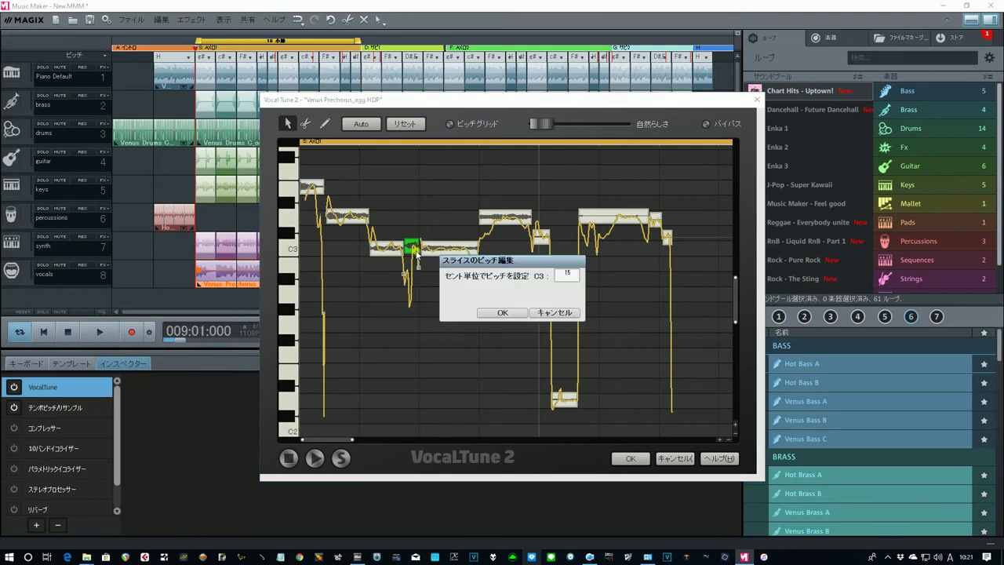
left_click(503, 311)
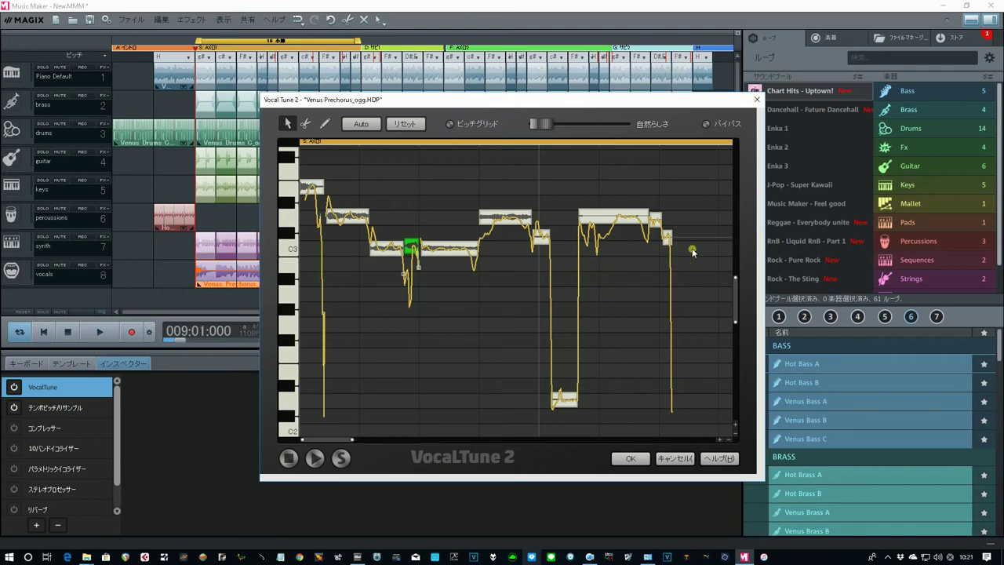
left_click(666, 239)
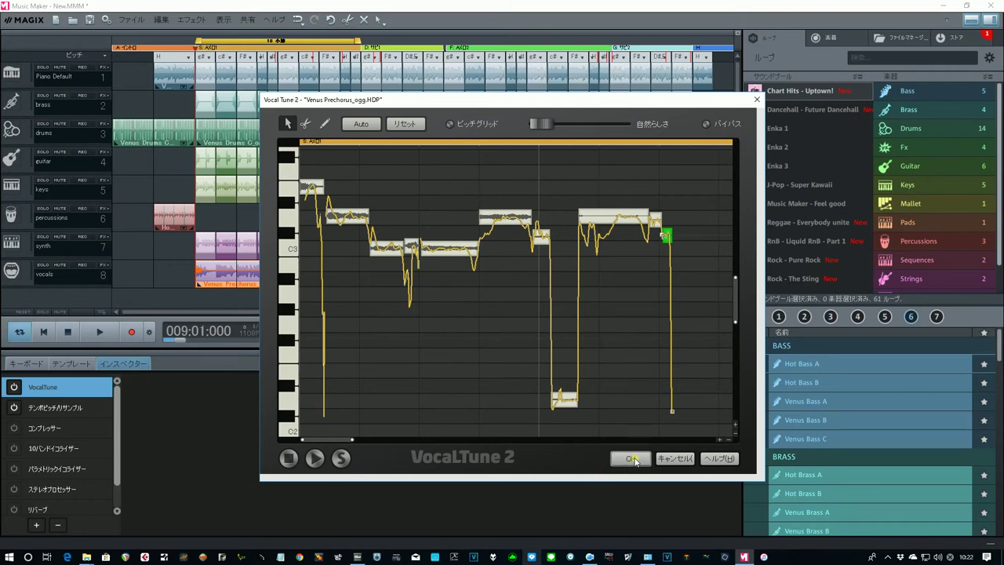
left_click(632, 459)
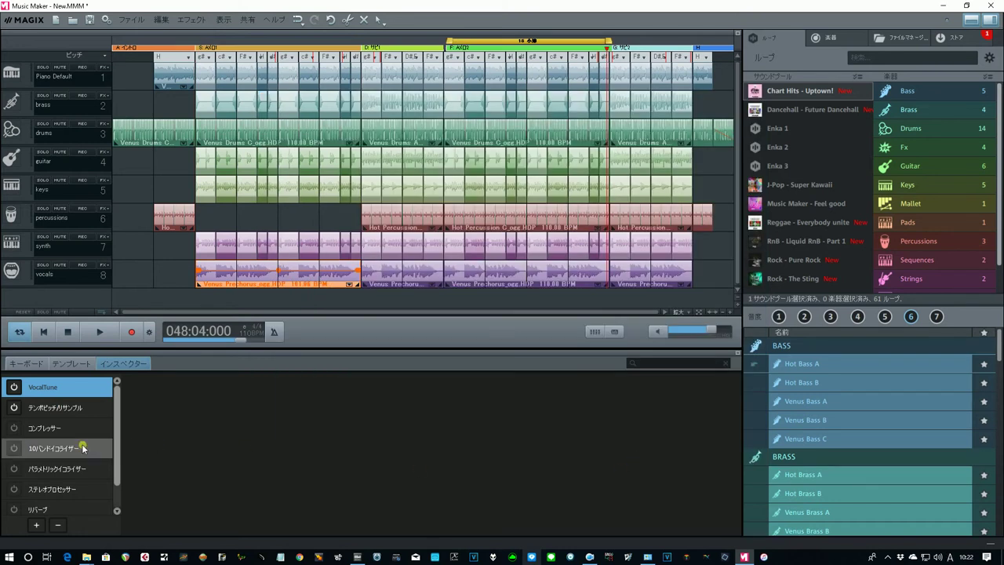
- View the compressor, 10-band equalizer and reverb settings of the vocals clip
left_click(55, 427)
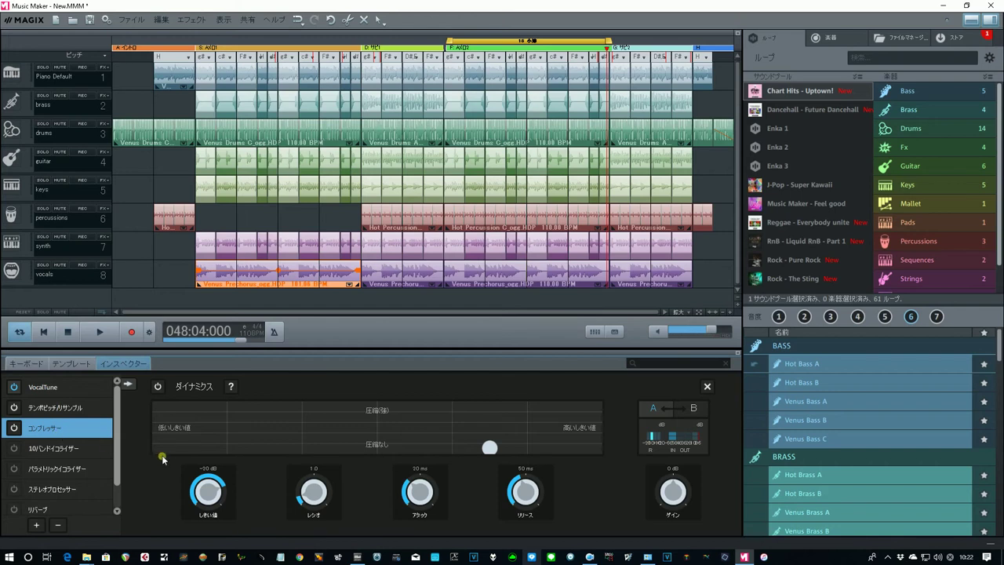
left_click(71, 450)
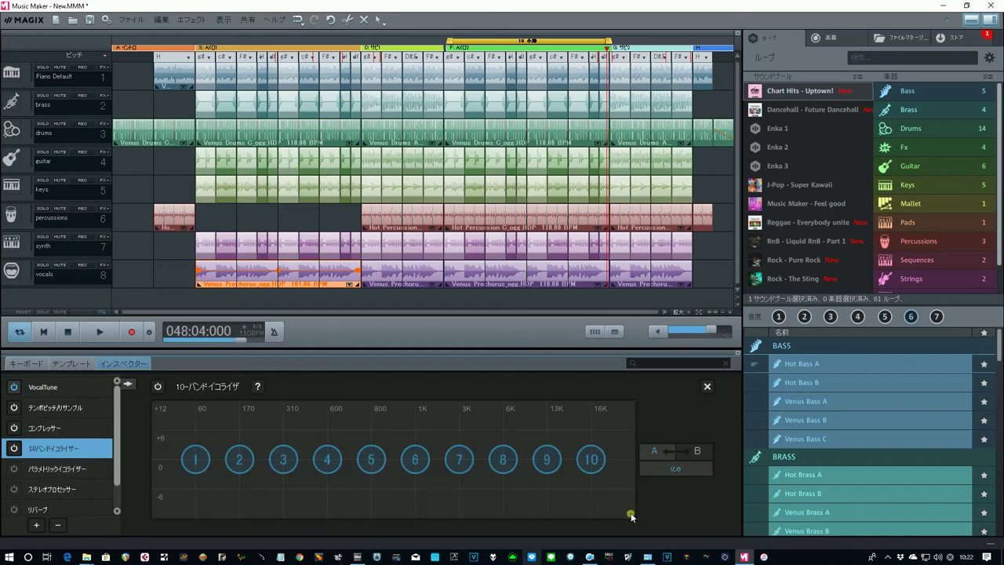
left_click(65, 510)
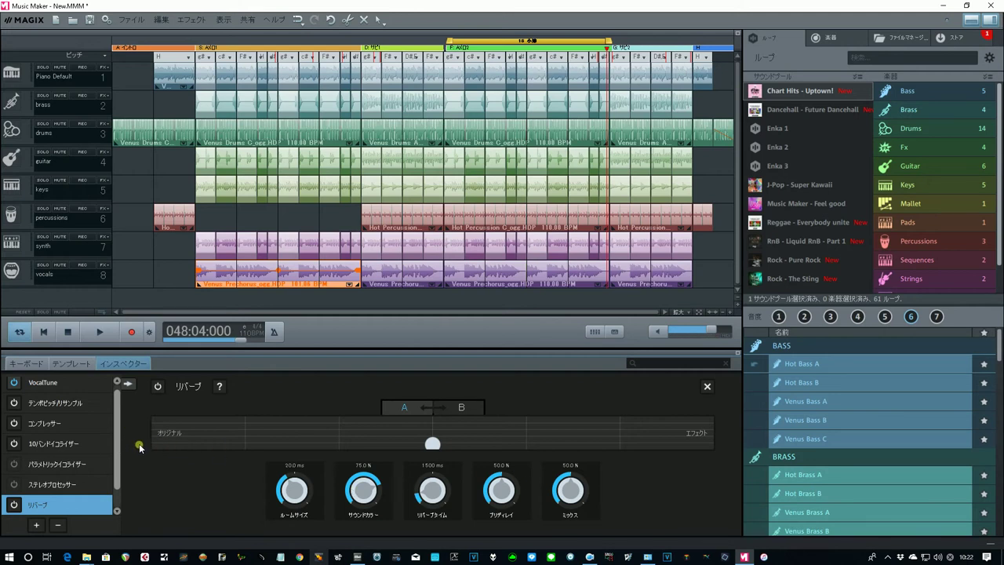
- Add the MAGIX plug-in VariVerb II to the percussions track's effects and close the effect windows
key("m")
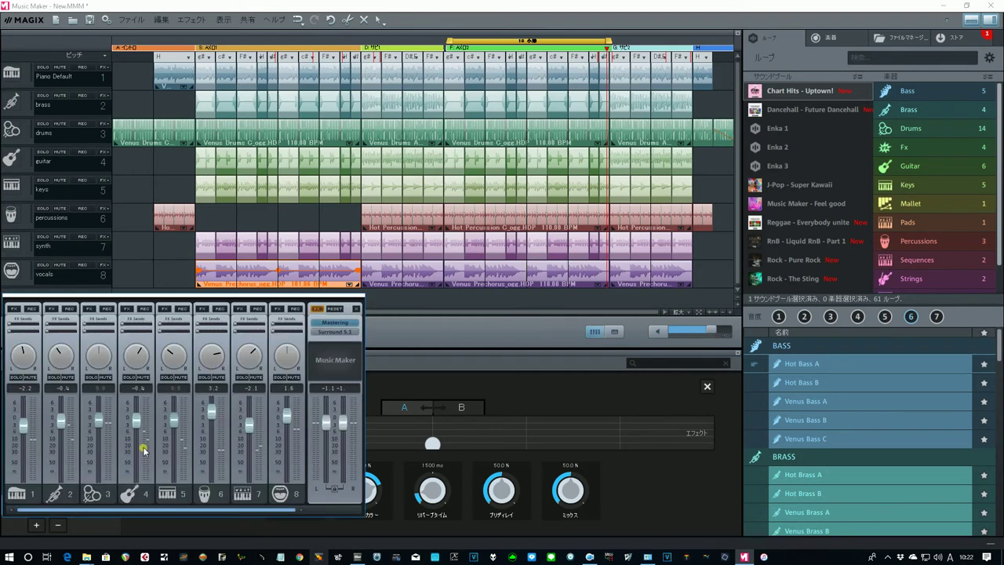
left_click(201, 310)
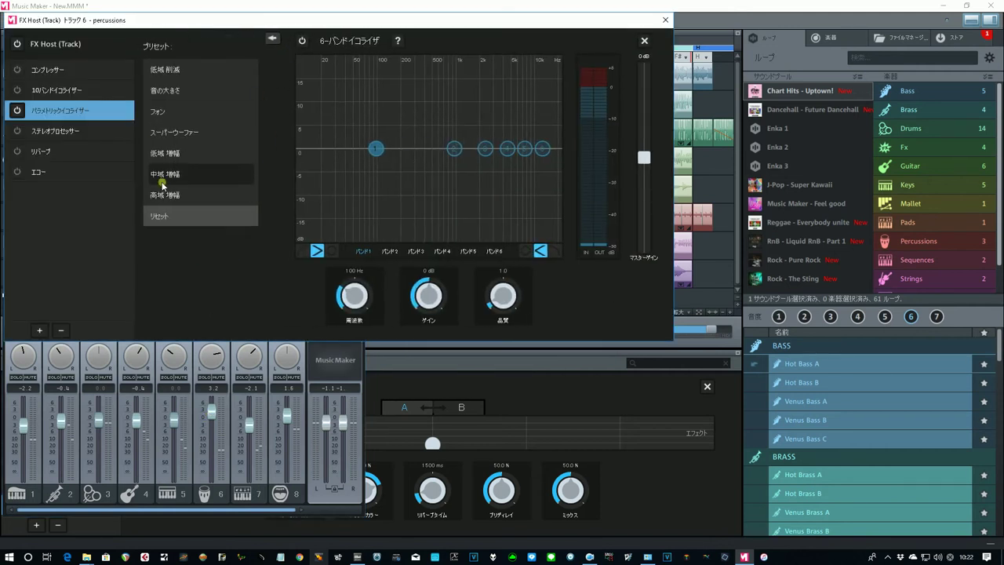
left_click(38, 331)
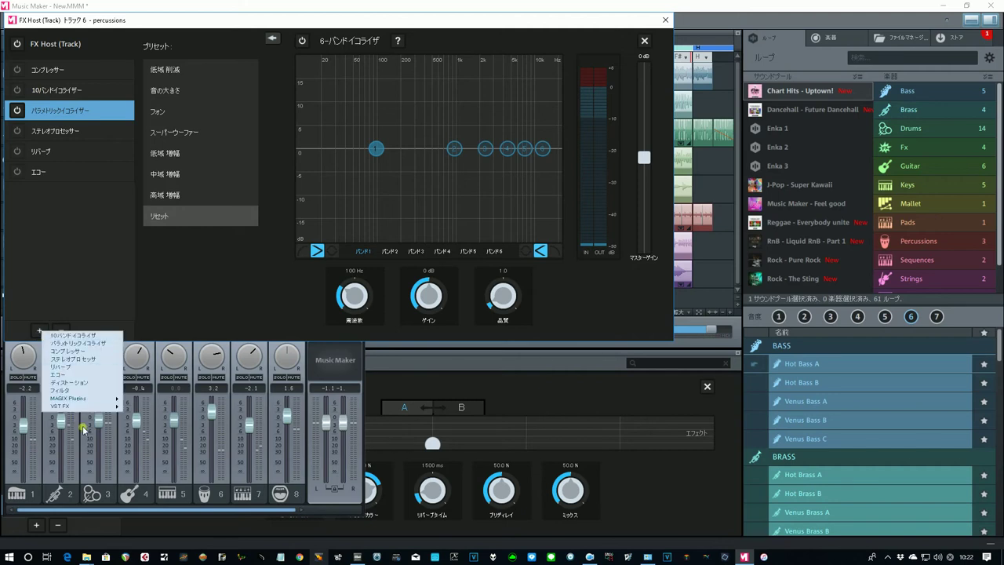
mouse_move(90, 410)
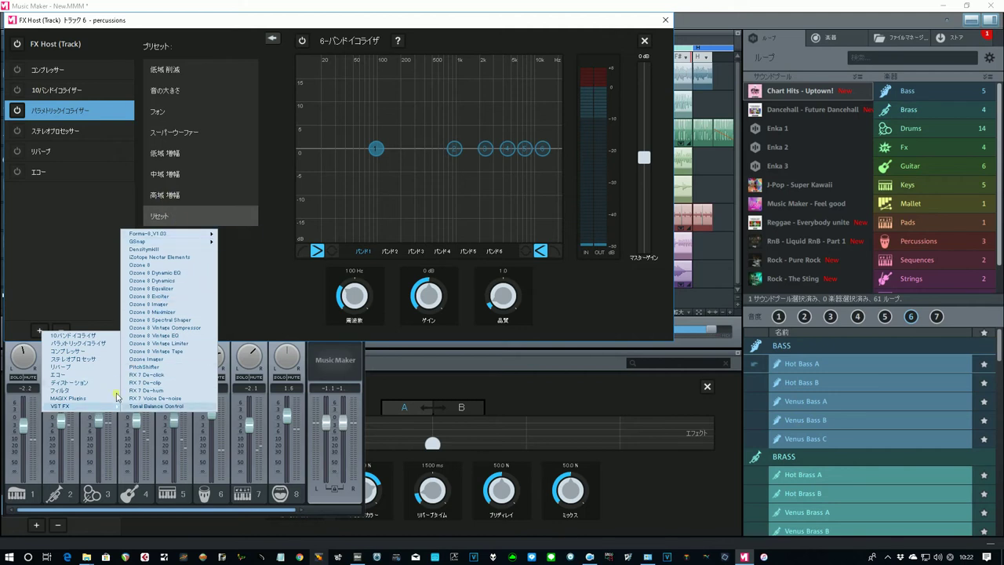
mouse_move(113, 402)
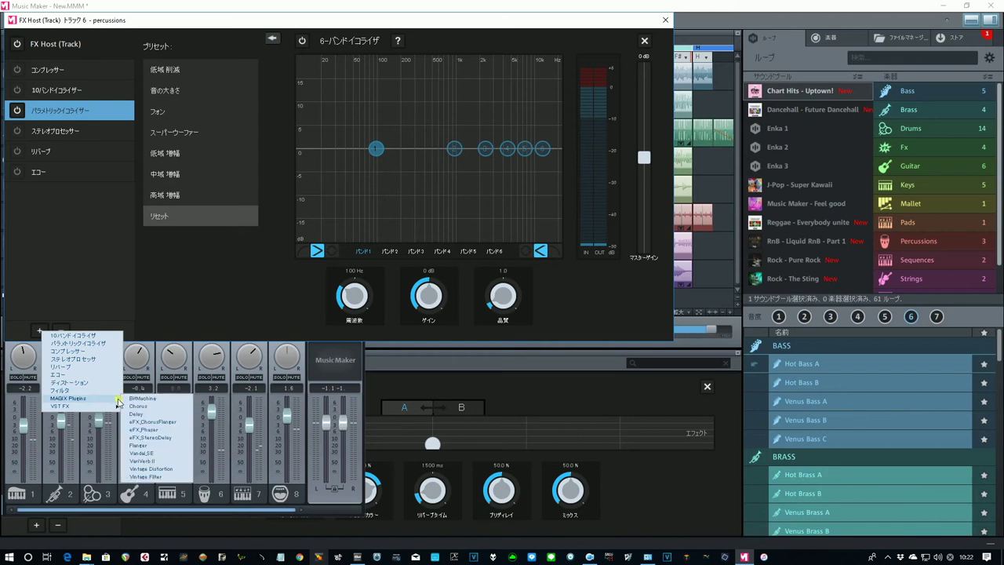
left_click(178, 461)
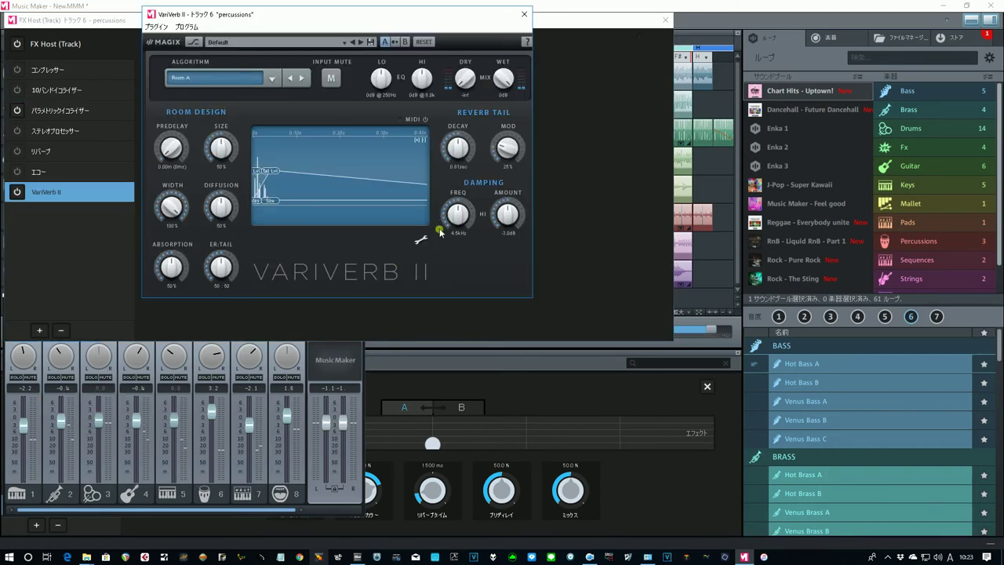
left_click(524, 14)
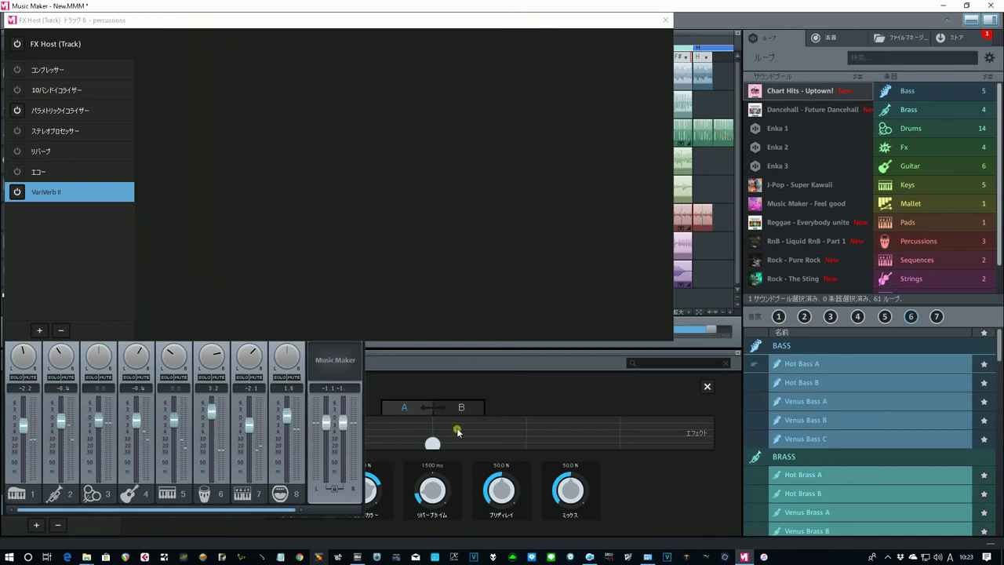
left_click(663, 21)
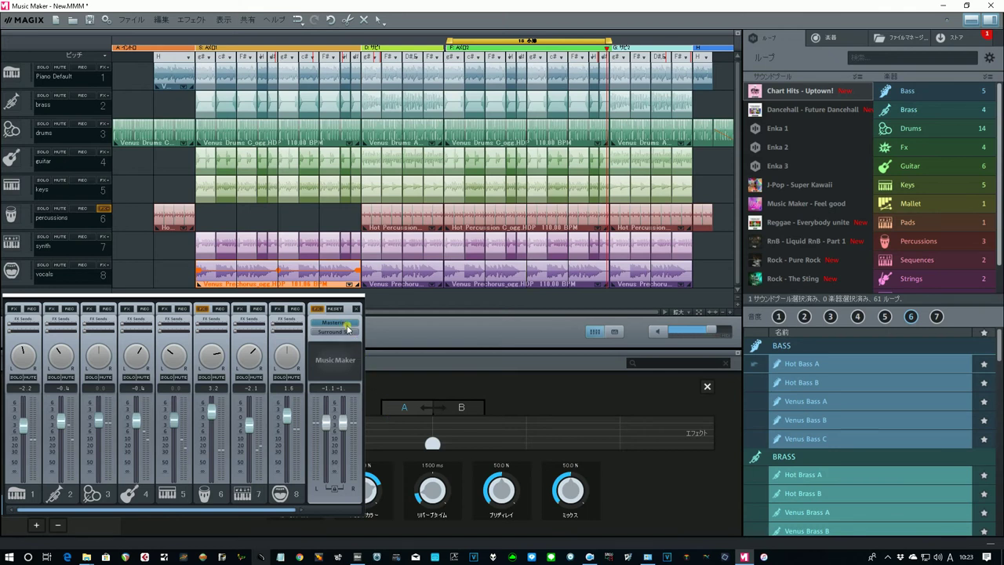
- Play the song, check the track levels in the mixer, and jump back to the start of the loop range
key("m")
left_click(93, 337)
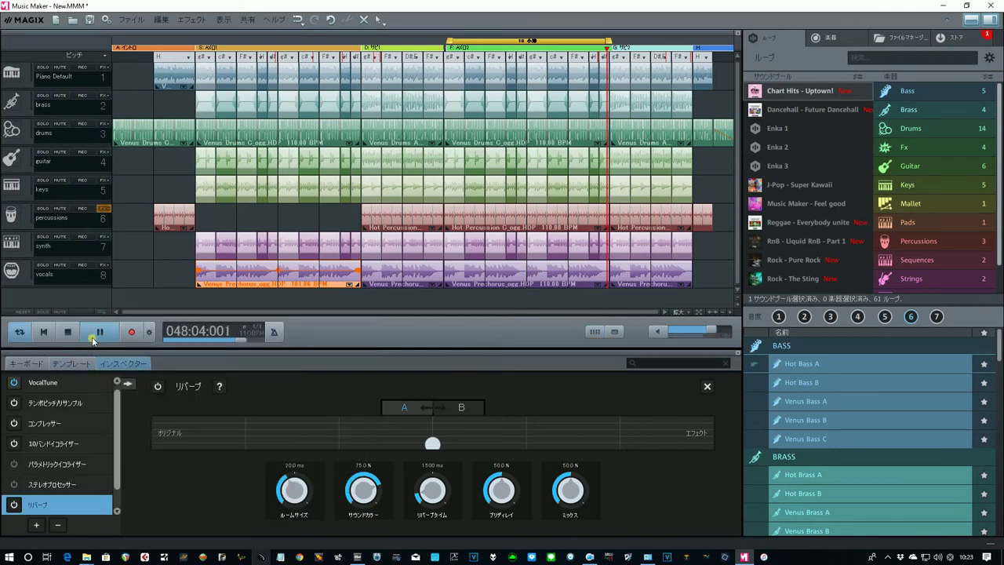
key("m")
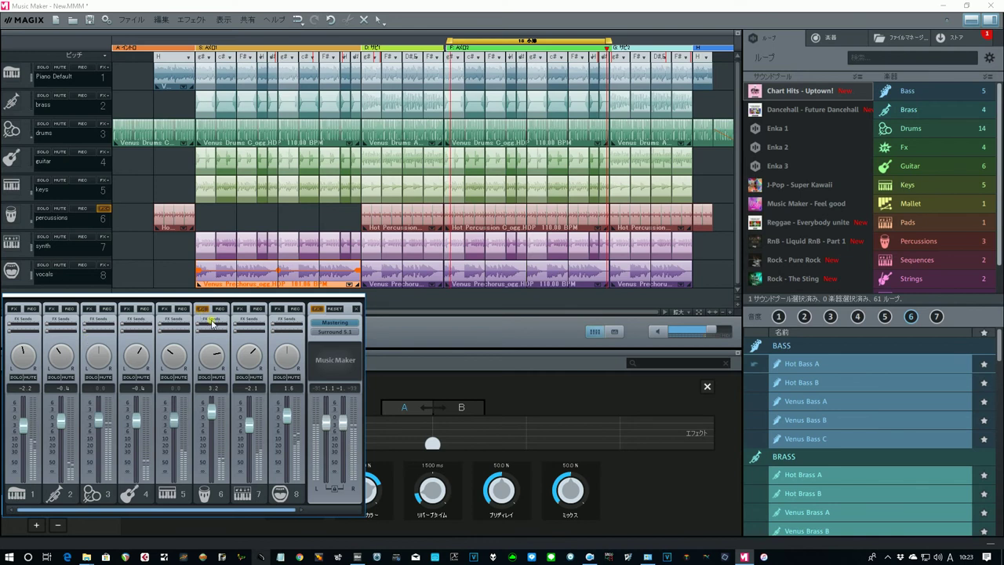
key("m")
left_click(44, 331)
left_click(45, 331)
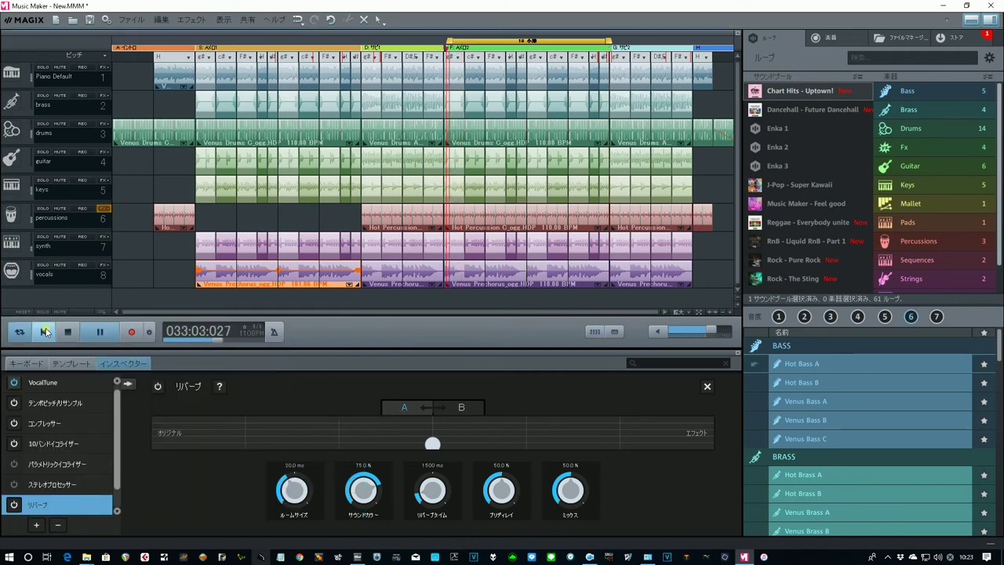
- Stop playback and extend the loop range over the whole song, from bar 1 to the end of the last drums clip
left_click(68, 331)
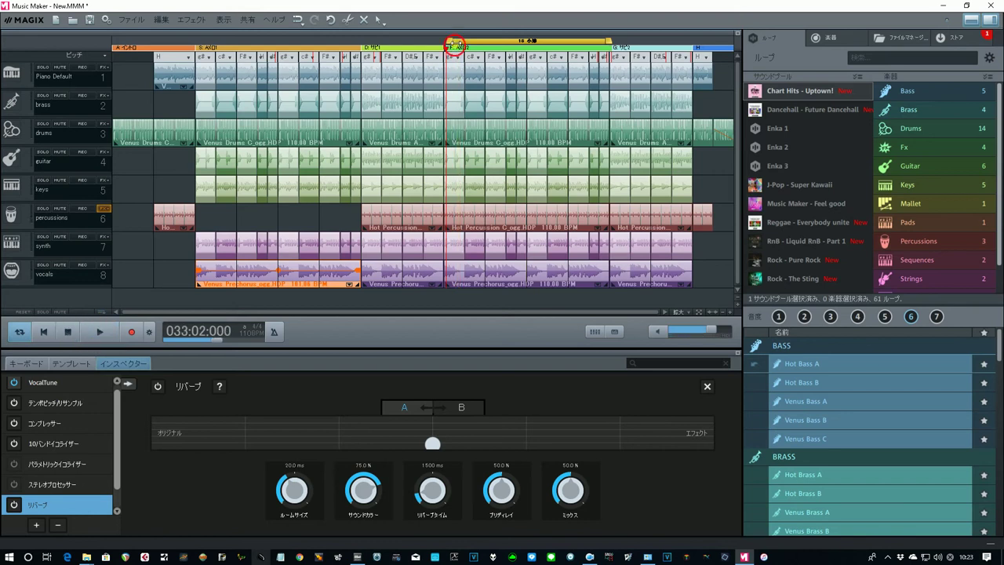
left_click_drag(348, 37, 249, 26)
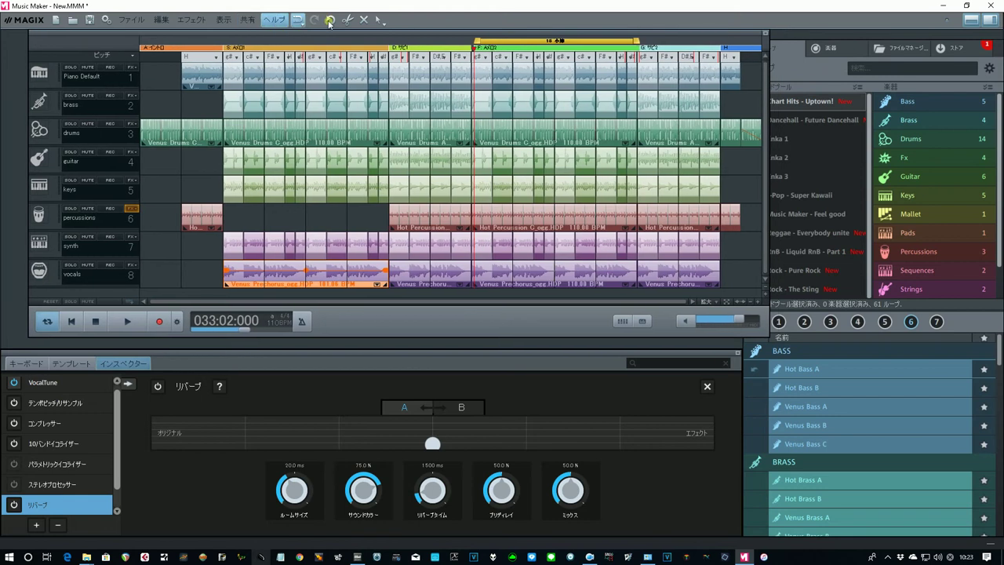
mouse_move(483, 39)
left_mouse_down()
mouse_move(475, 51)
mouse_move(477, 39)
left_mouse_up()
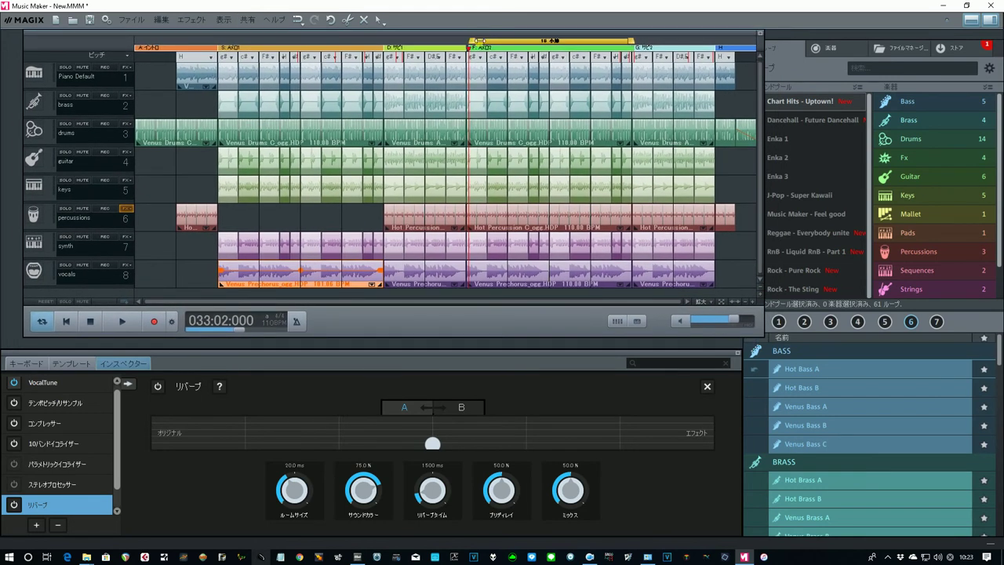
left_click_drag(477, 44, 420, 43)
left_click(232, 57)
left_click(268, 49)
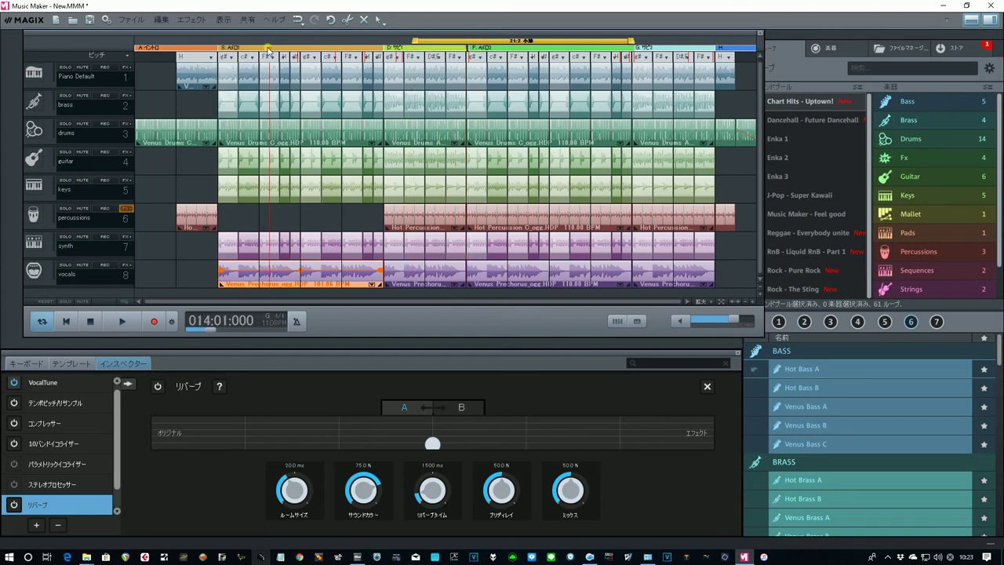
left_click_drag(421, 41, 191, 39)
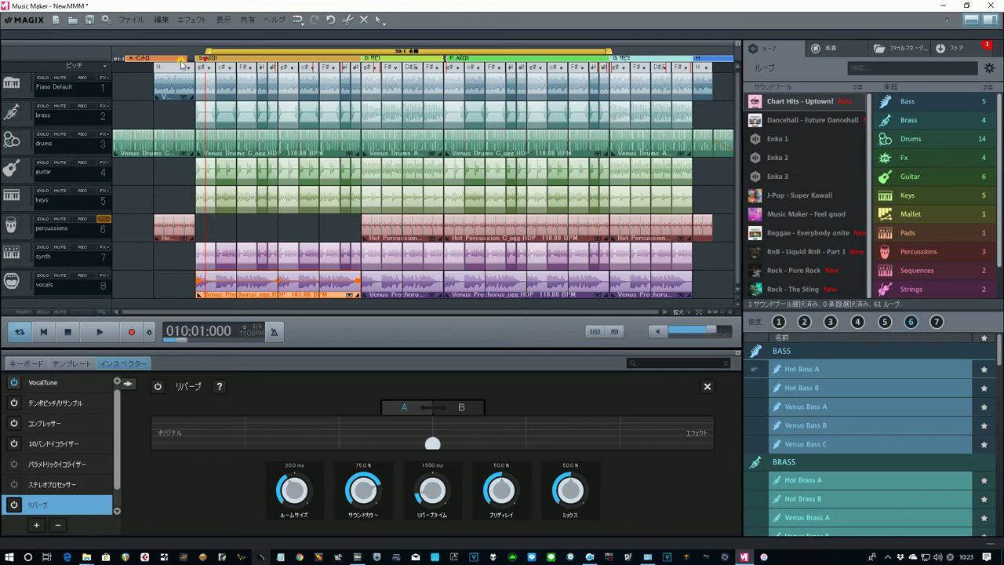
left_click_drag(210, 51, 104, 73)
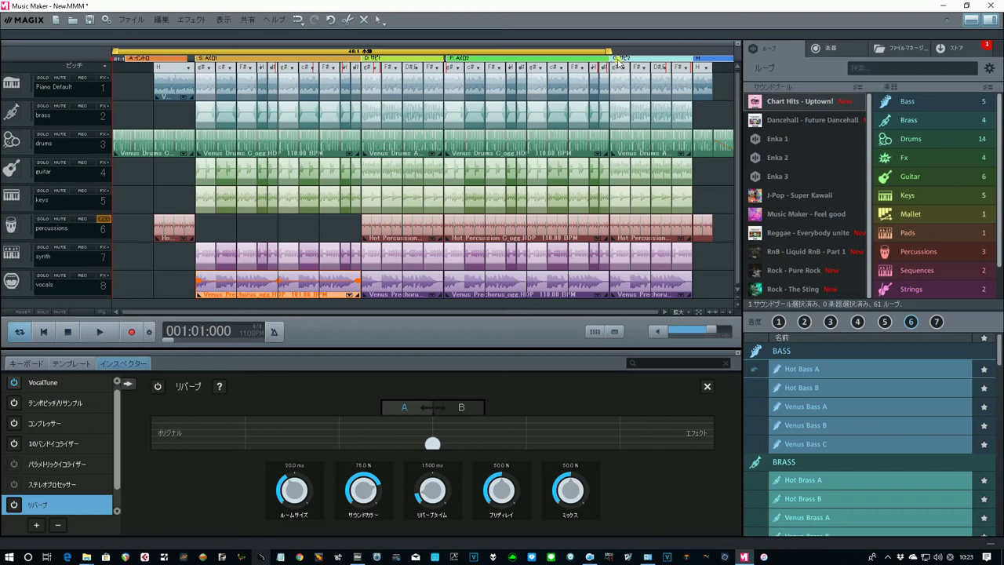
left_click_drag(622, 56, 694, 63)
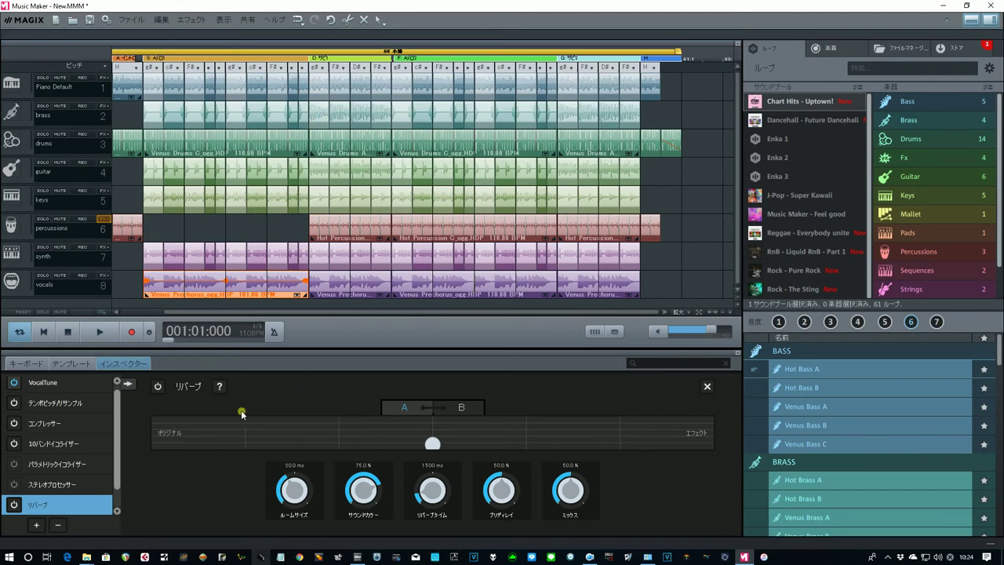
- Play the song from the beginning with the mixer open and placed clear of the transport controls, and check the track levels
left_click(43, 331)
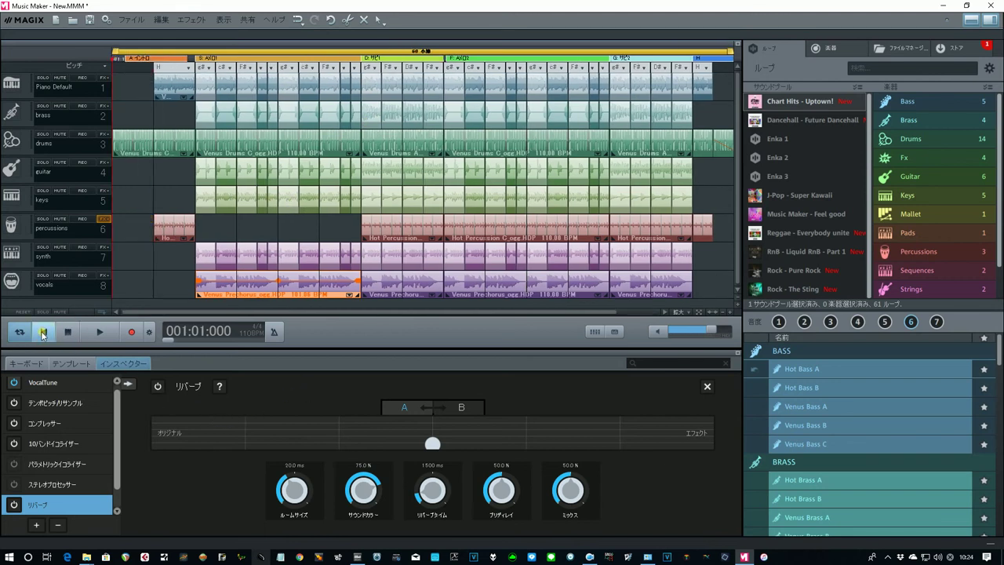
left_click(100, 333)
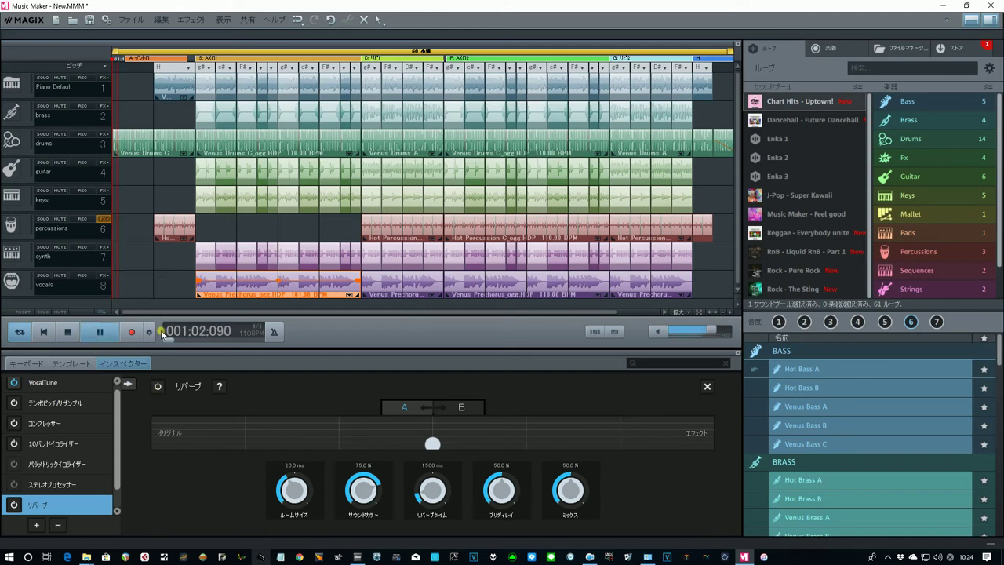
key("m")
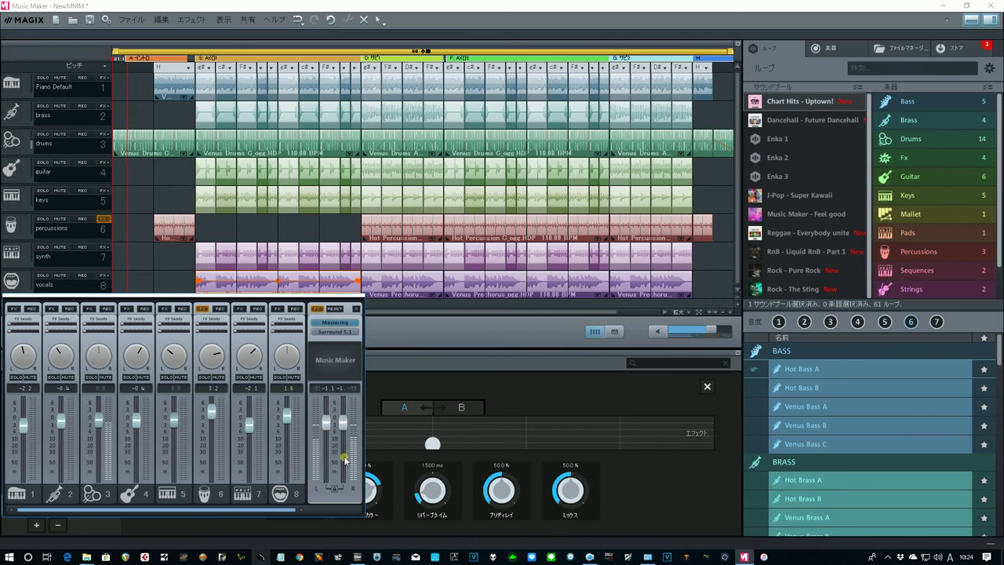
left_click_drag(327, 512, 688, 420)
left_click_drag(675, 485, 645, 538)
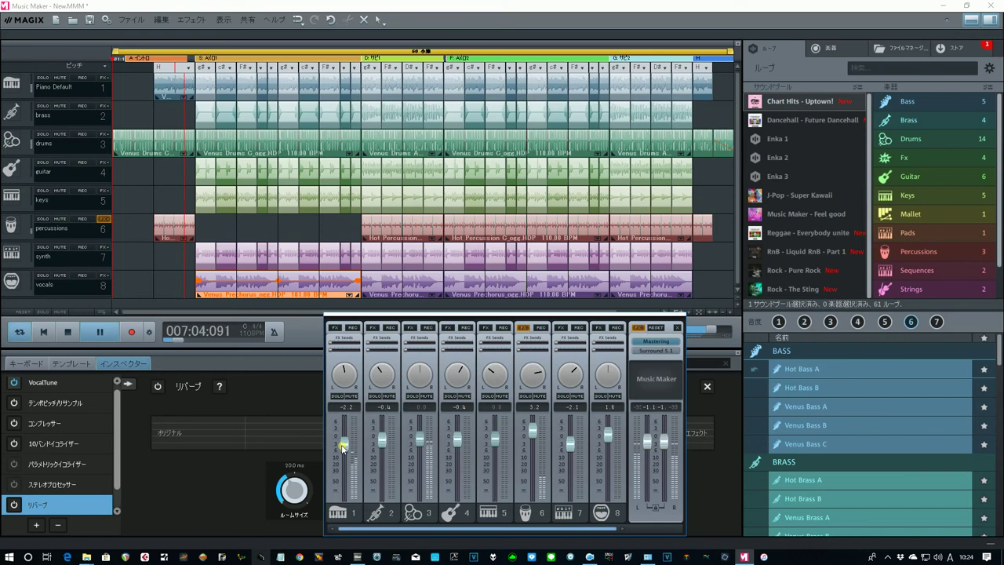
left_click_drag(342, 448, 343, 445)
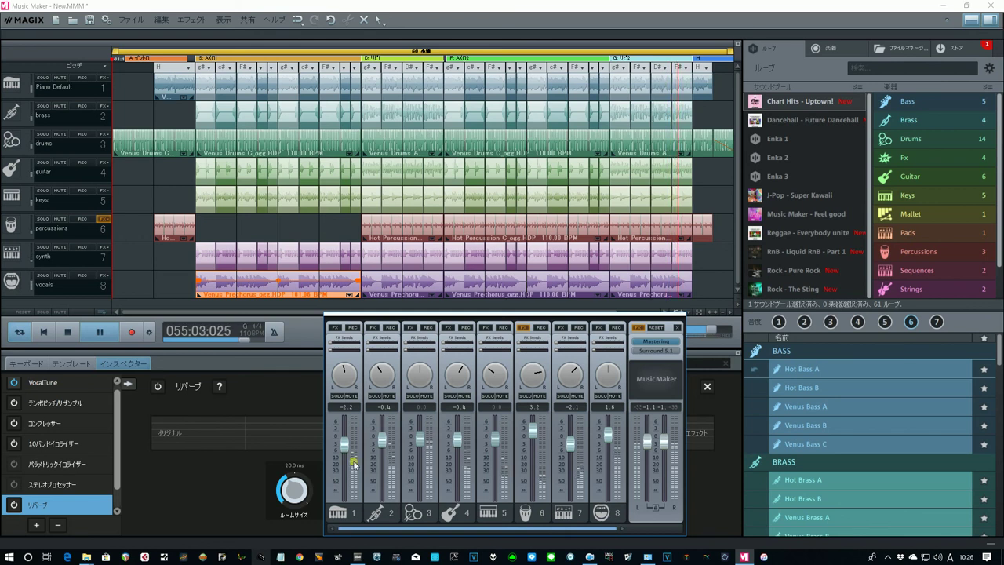
- Turn off loop playback, let the song play past its end, and stop playback
left_click(19, 332)
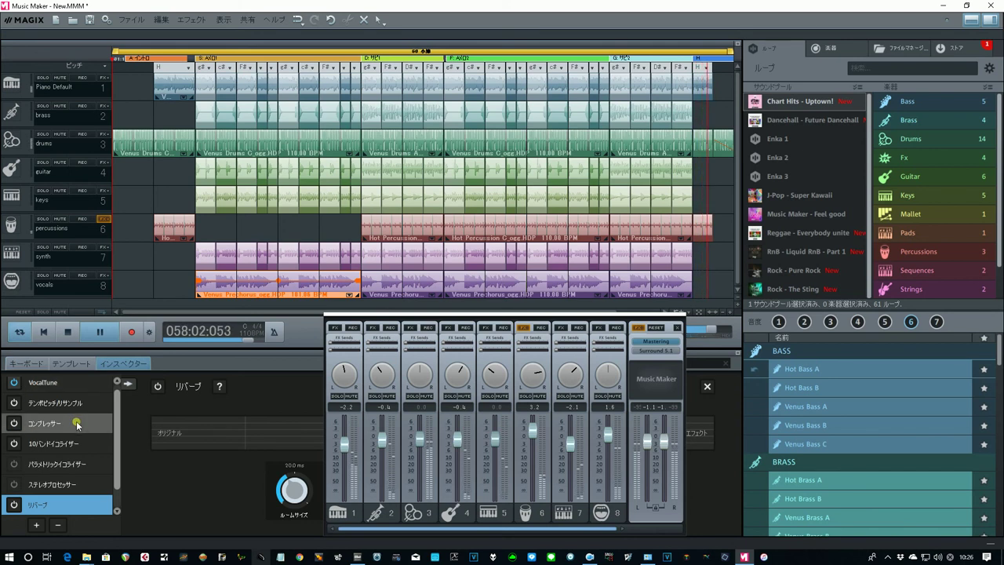
left_click(20, 336)
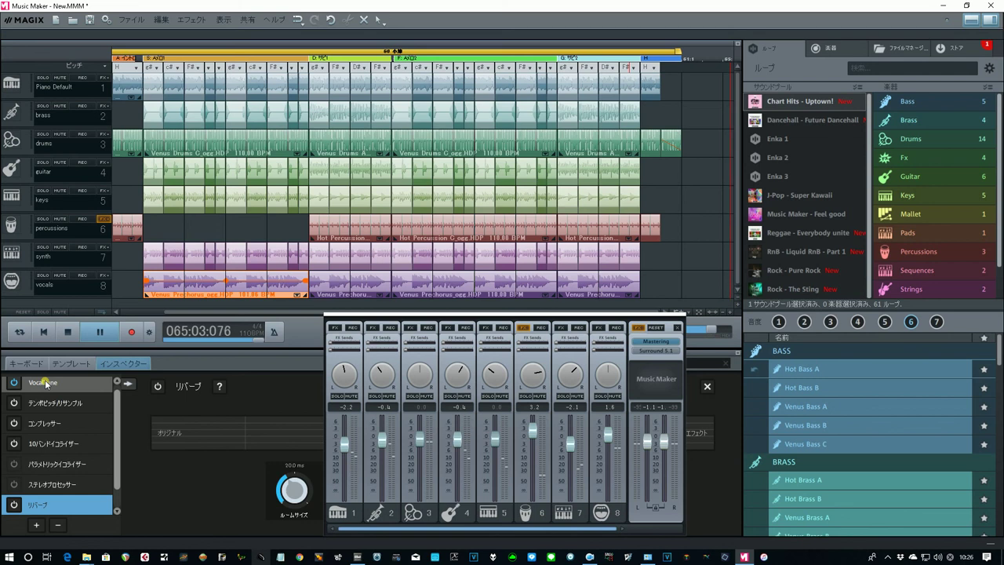
key("space")
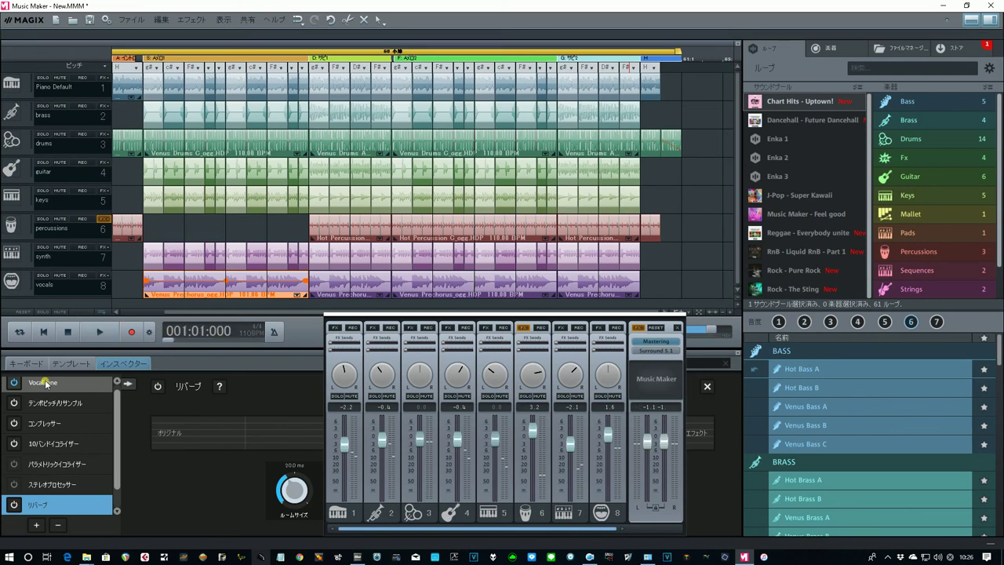